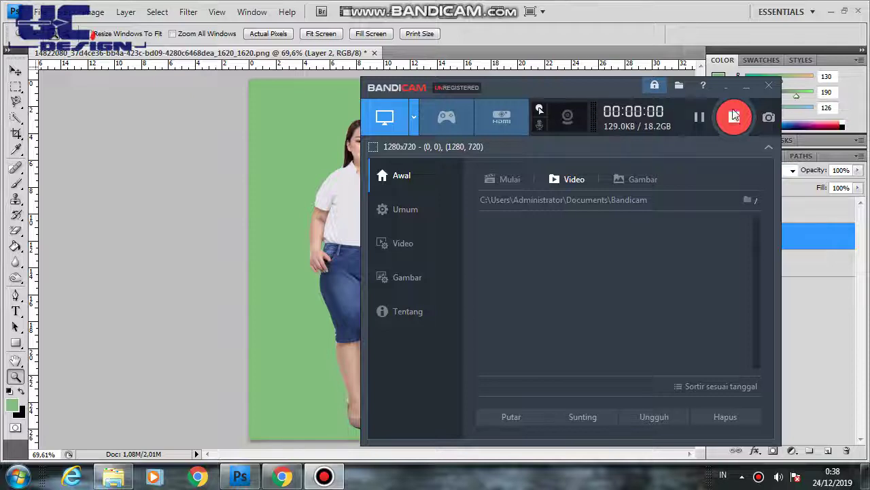
Step: Trace the woman's whole figure, hair to shoes, with the Magnetic Lasso and close the selection
left_click(746, 86)
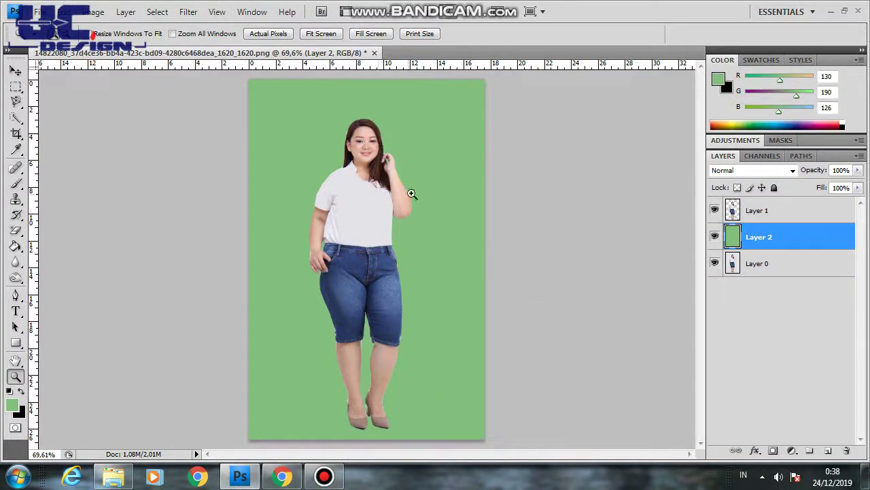
left_click(16, 101)
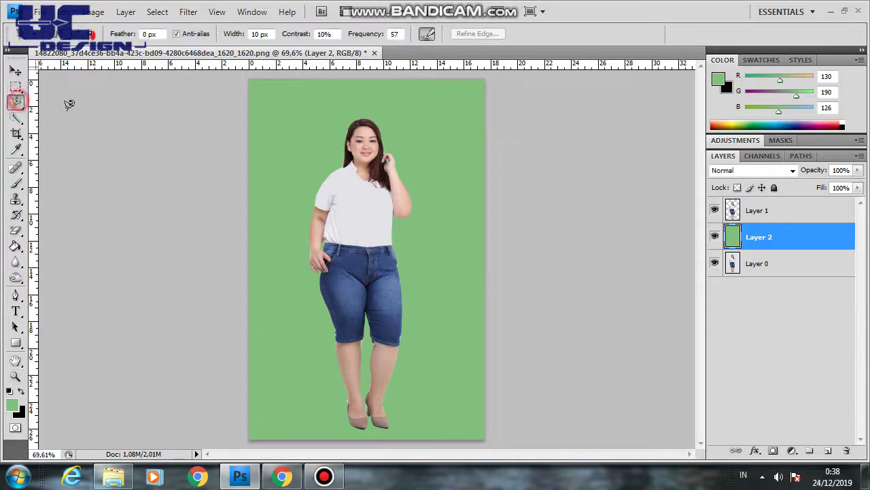
left_click(357, 114)
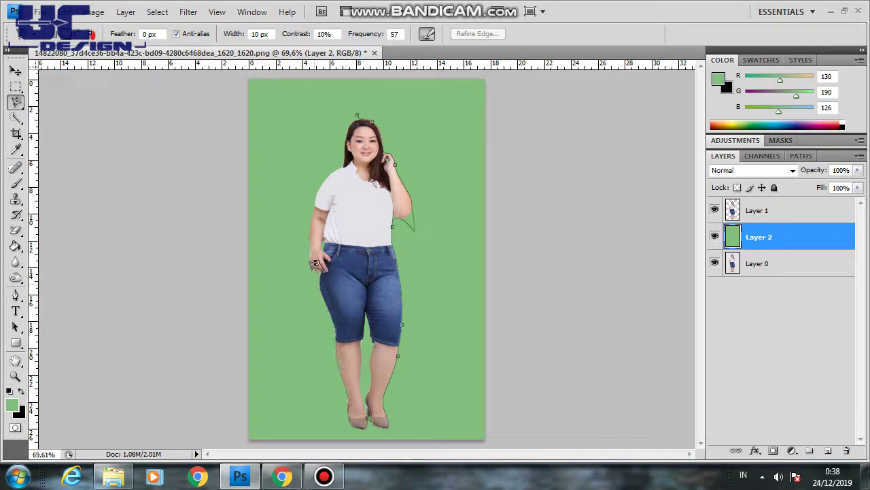
left_click(343, 157)
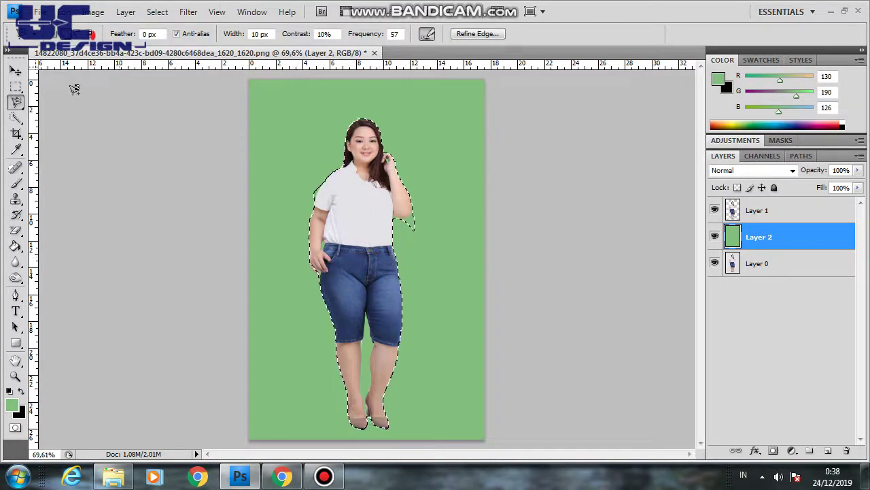
left_click(15, 72)
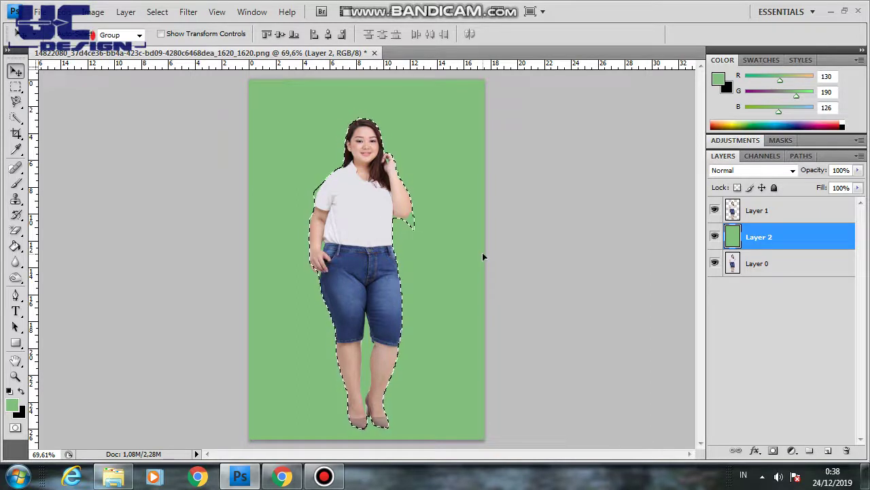
Step: Make Layer 1 active and deselect the woman with a Rectangular Marquee click on the canvas
left_click(774, 212)
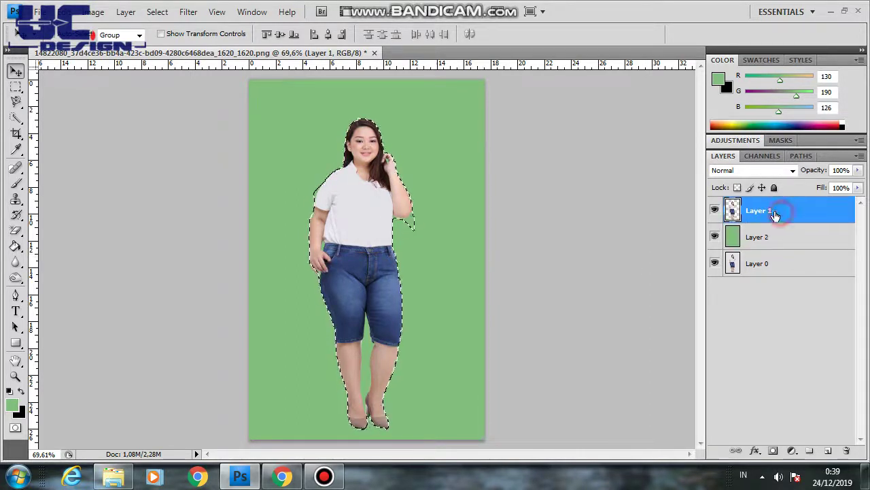
left_click(760, 211)
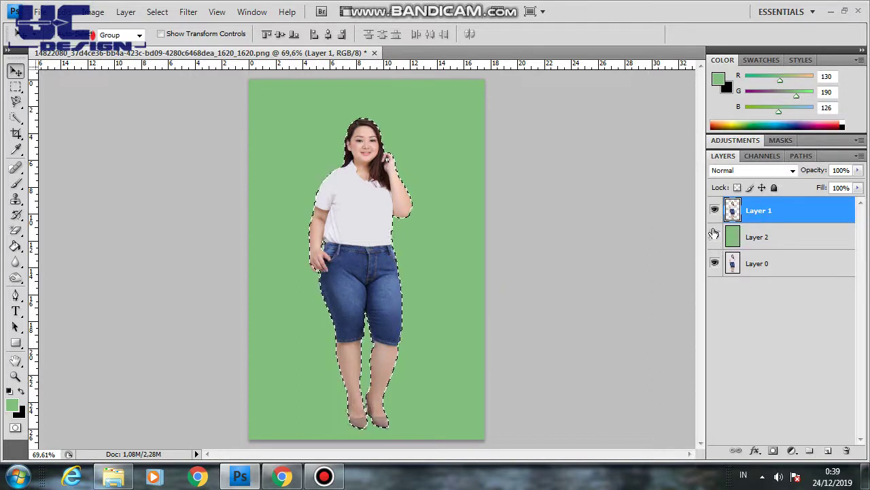
left_click(16, 87)
left_click(302, 135)
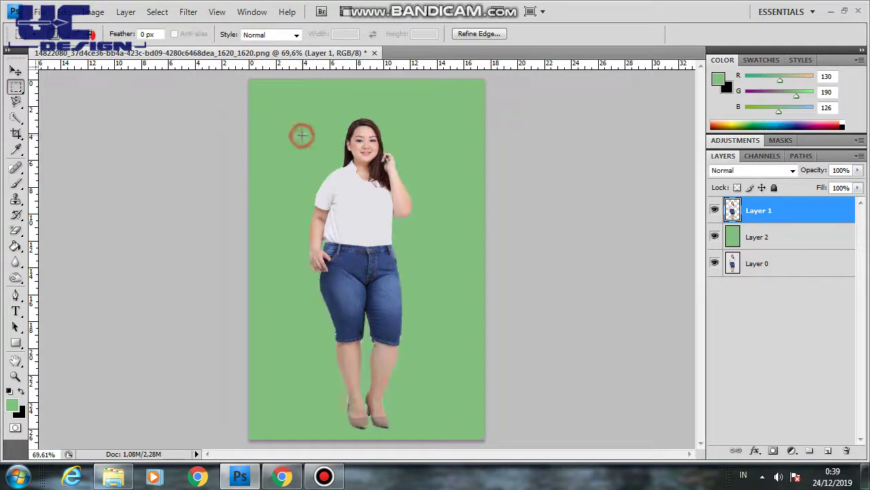
Step: Duplicate Layer 1 as 'Layer 1 copy' via the layer context menu
right_click(371, 168)
left_click(583, 216)
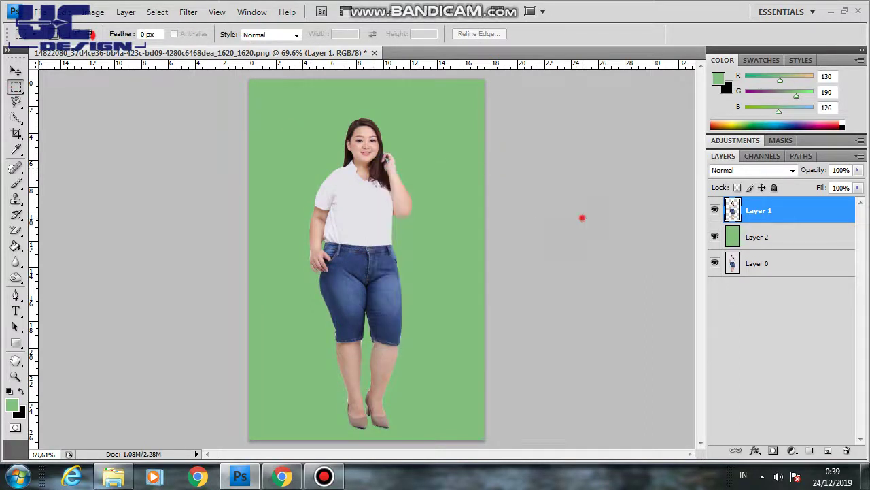
right_click(759, 221)
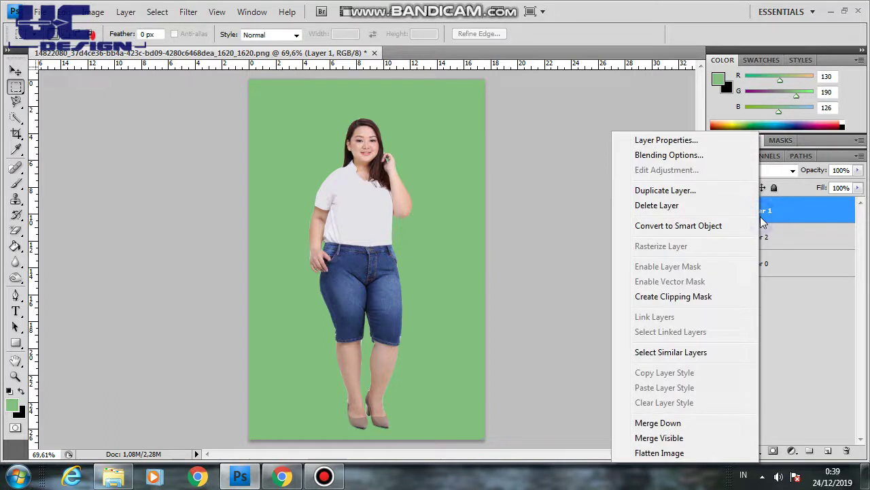
left_click(659, 192)
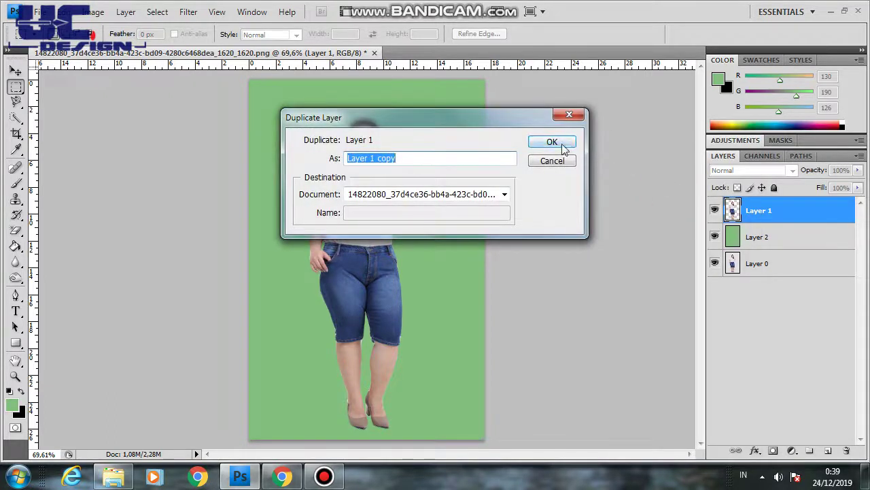
left_click(559, 143)
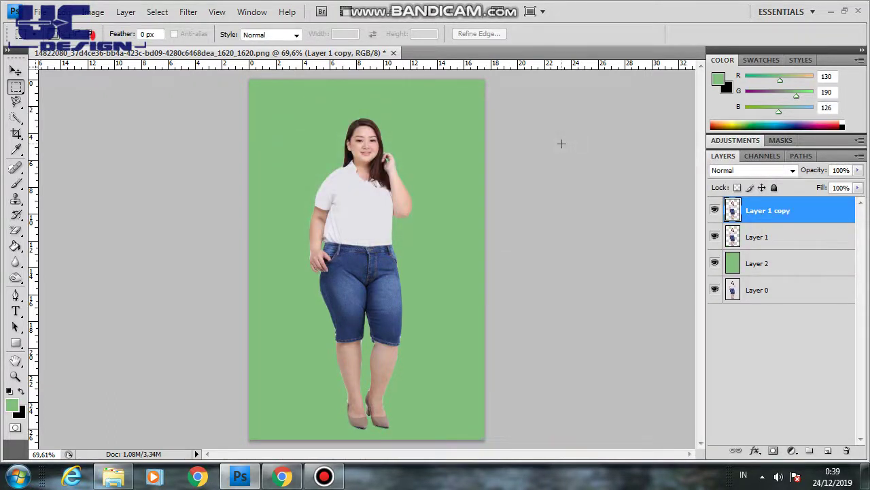
left_click(15, 71)
Step: Nudge Layer 1 copy back over the original position and hide Layer 1
left_click(367, 222)
mouse_move(335, 220)
left_mouse_down()
mouse_move(304, 218)
mouse_move(391, 224)
left_mouse_up()
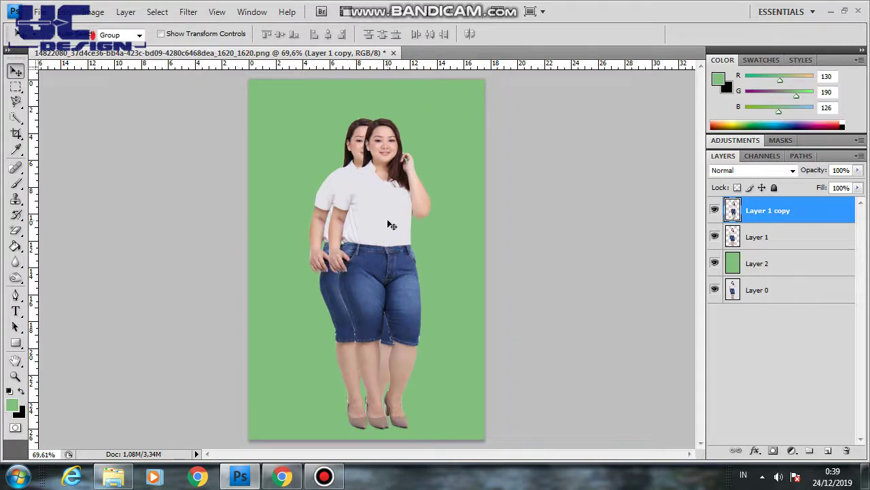
key("shift+Left")
key("shift+Left")
key("shift+Left")
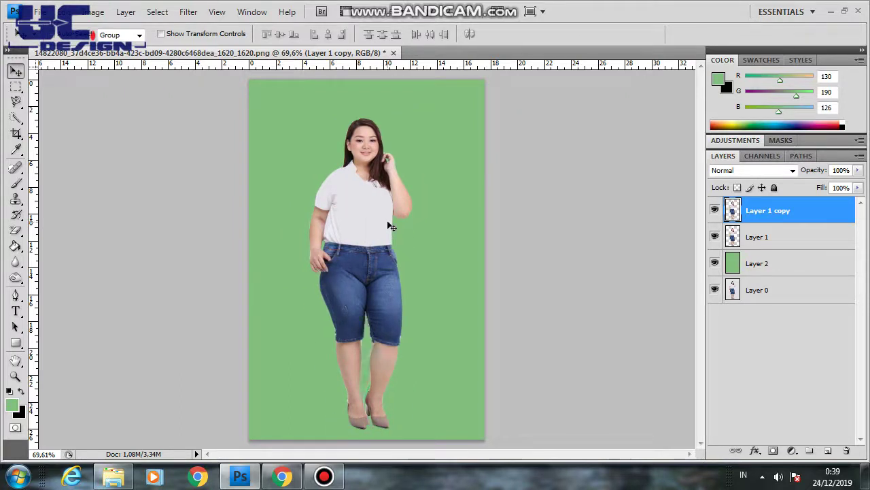
left_click(715, 237)
scroll(366, 194, "up", 2)
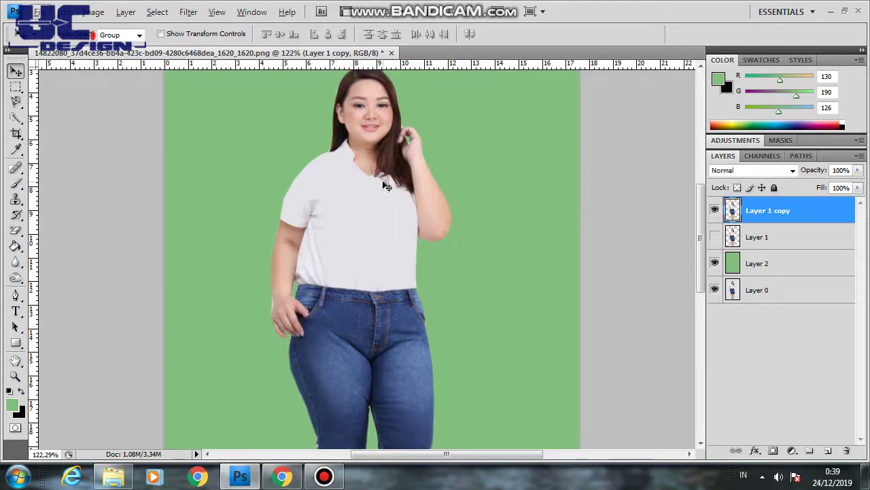
key("shift+Right")
key("shift+Right")
key("shift+Right")
key("z")
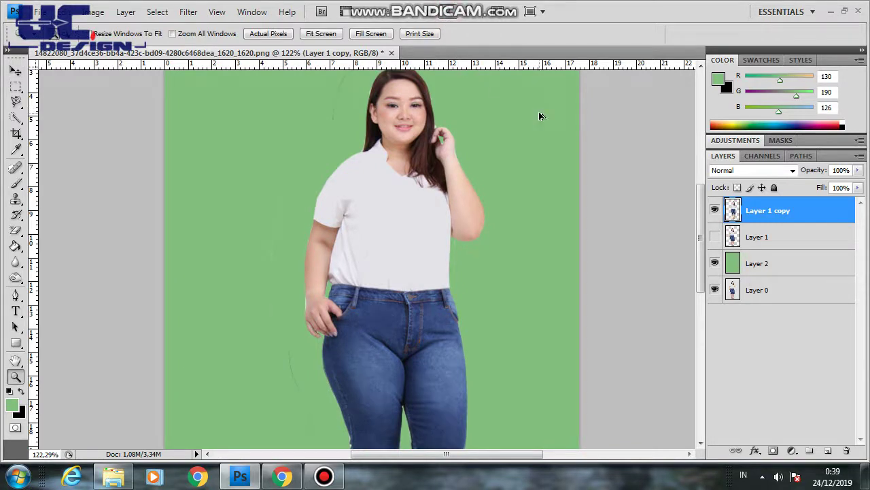
key("shift+Left")
key("shift+Left")
key("shift+Left")
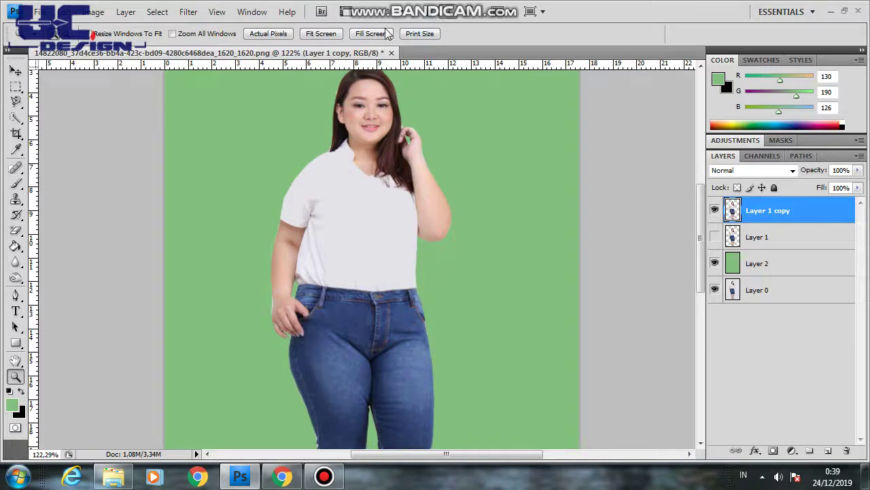
Step: Fit the image on screen, then zoom in on the woman's torso and waist
left_click(319, 34)
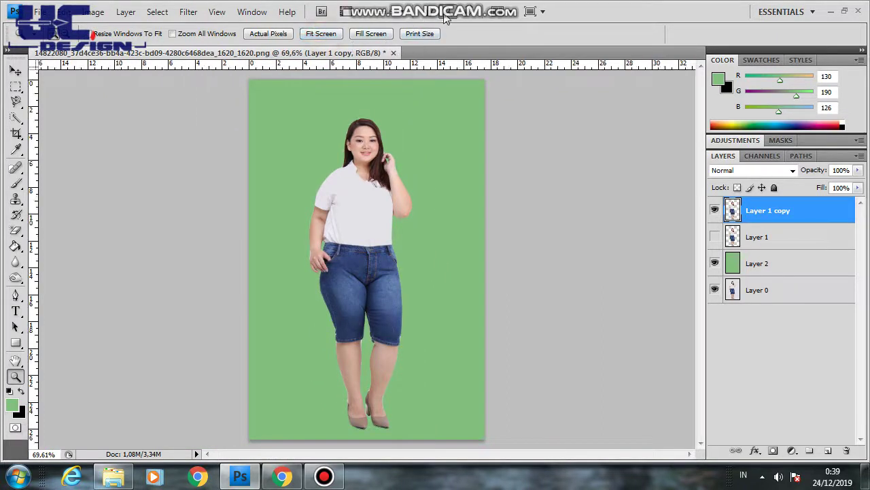
left_click_drag(293, 131, 435, 361)
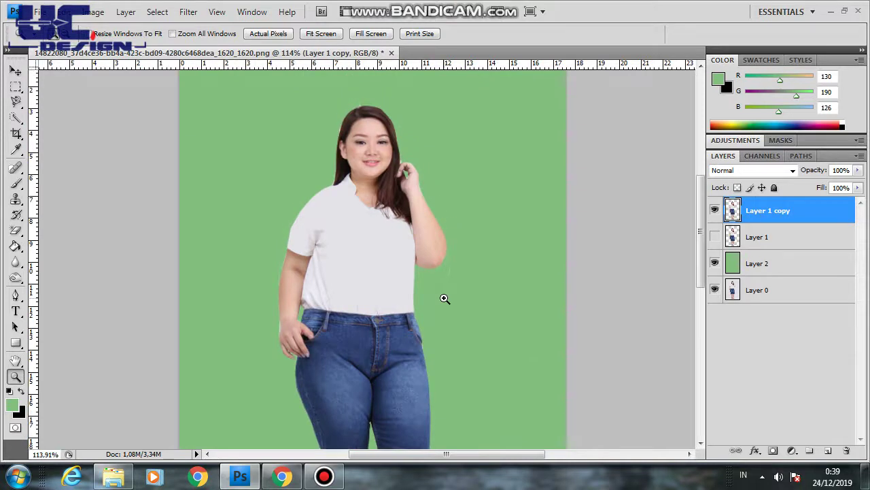
left_click_drag(283, 139, 484, 412)
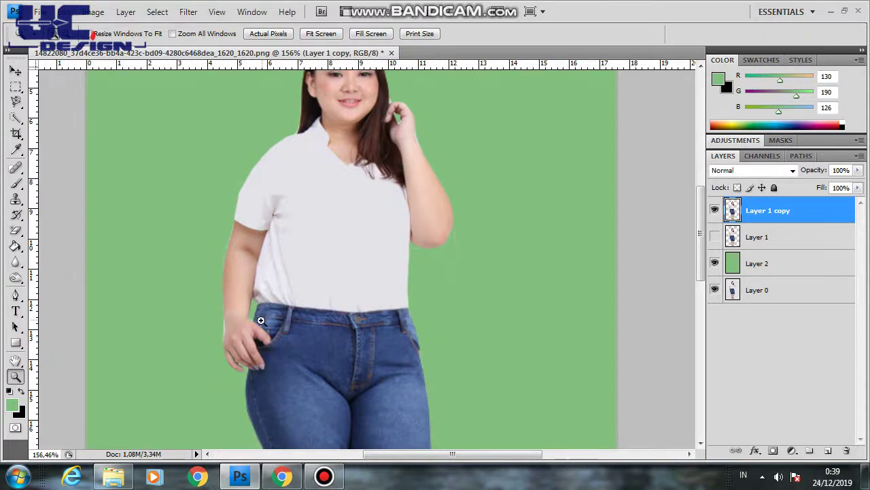
Step: Outline the leftover patch between arm and waist with the Polygonal Lasso
left_click(15, 102)
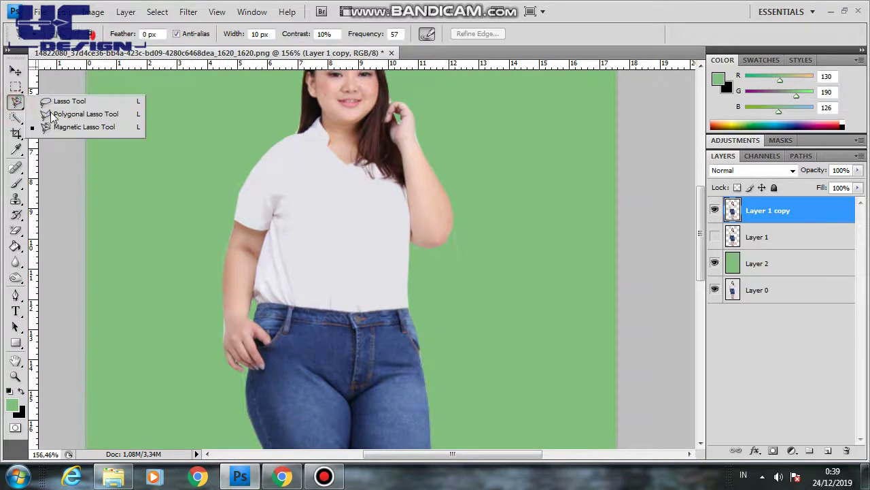
left_click(74, 113)
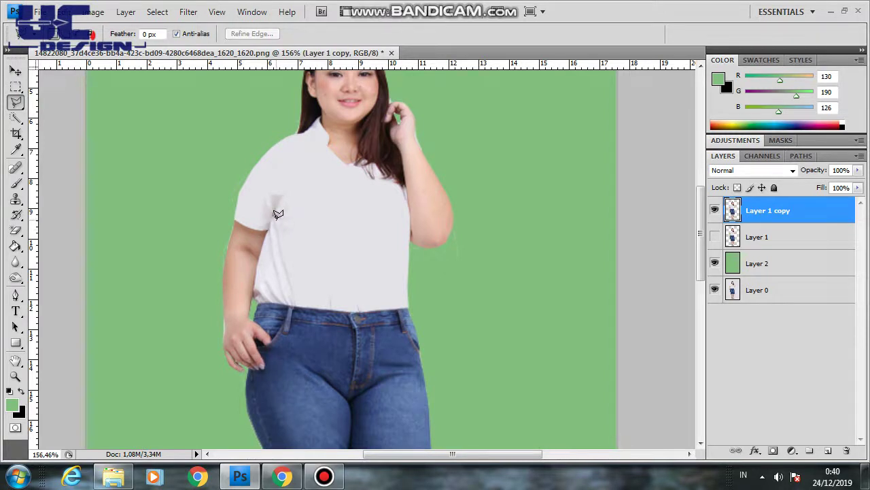
left_click(275, 216)
left_click(278, 260)
left_click(263, 300)
left_click(253, 287)
left_click(274, 216)
left_click(275, 212)
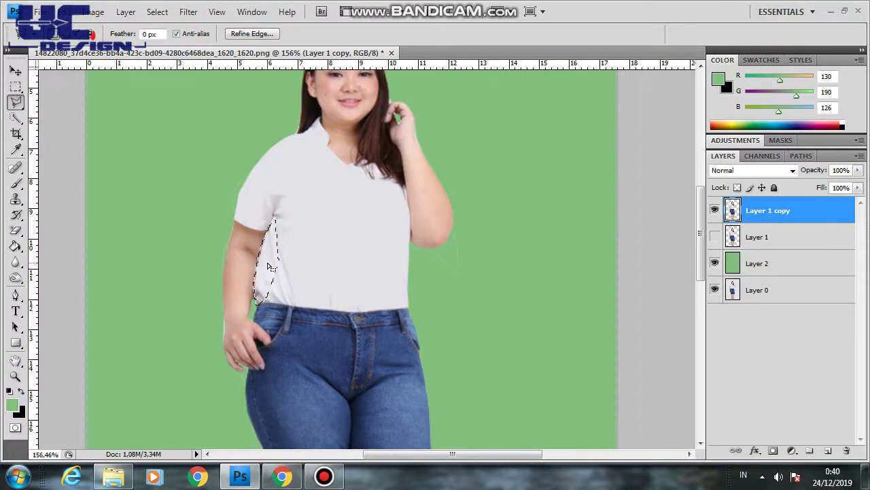
Step: Erase the selected waist patch from Layer 1 copy with the Eraser
right_click(269, 267)
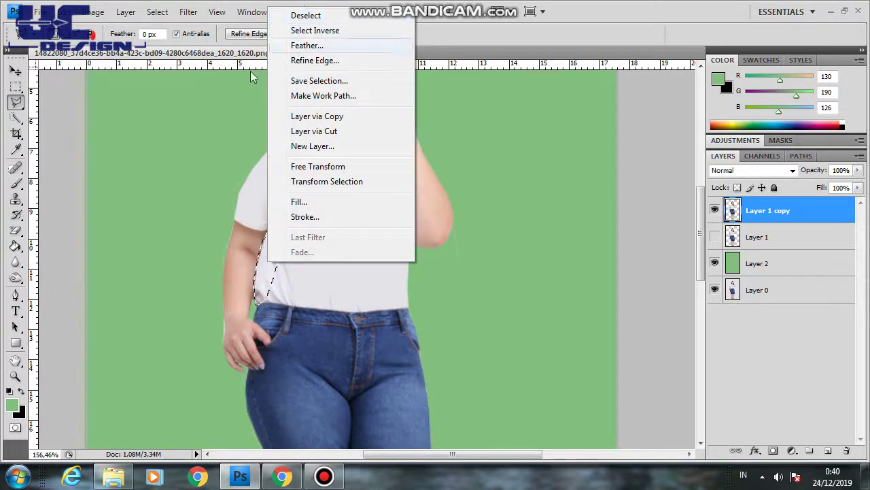
left_click(16, 230)
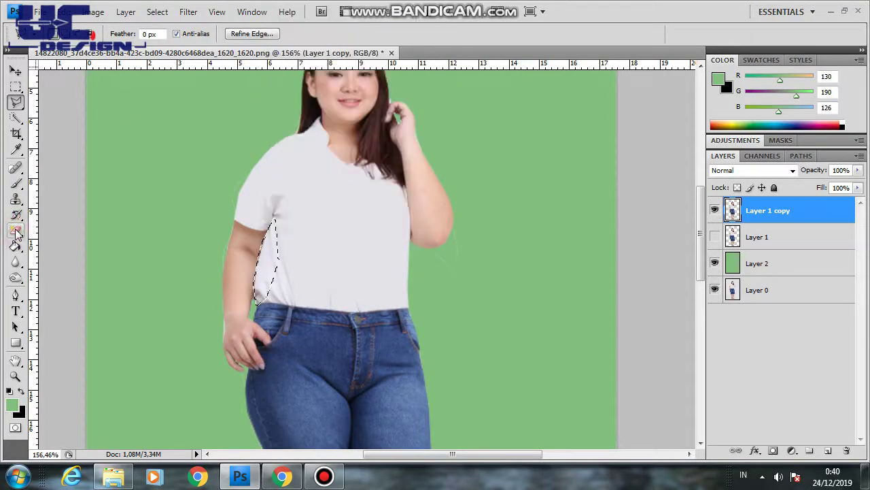
left_click(268, 264)
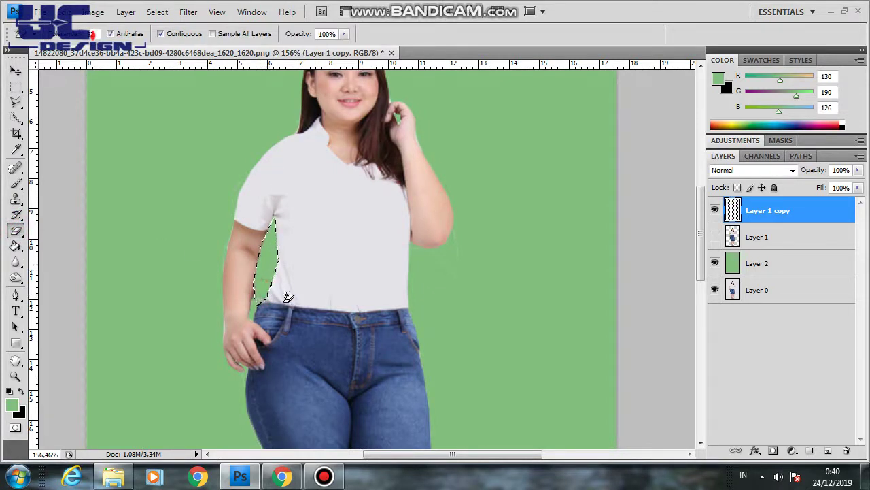
Step: Clear the old selection and draw a first polygonal outline of the shirt's side edge, then discard it
left_click(16, 87)
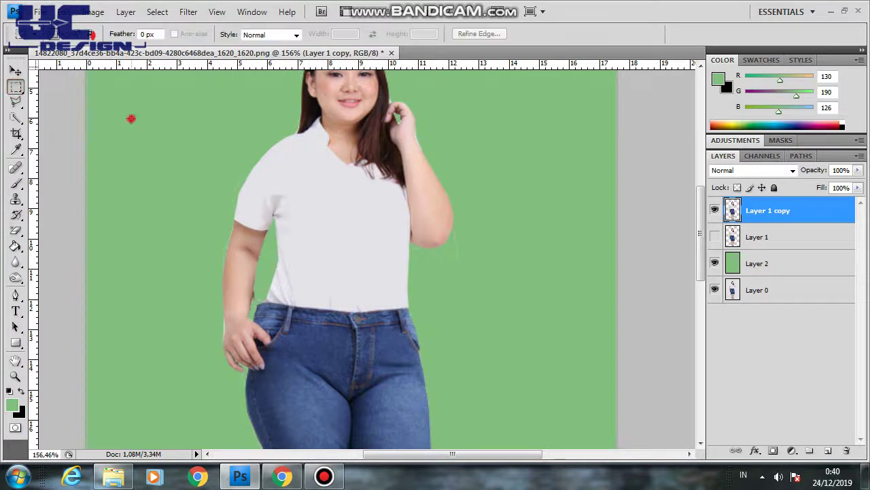
left_click(130, 116)
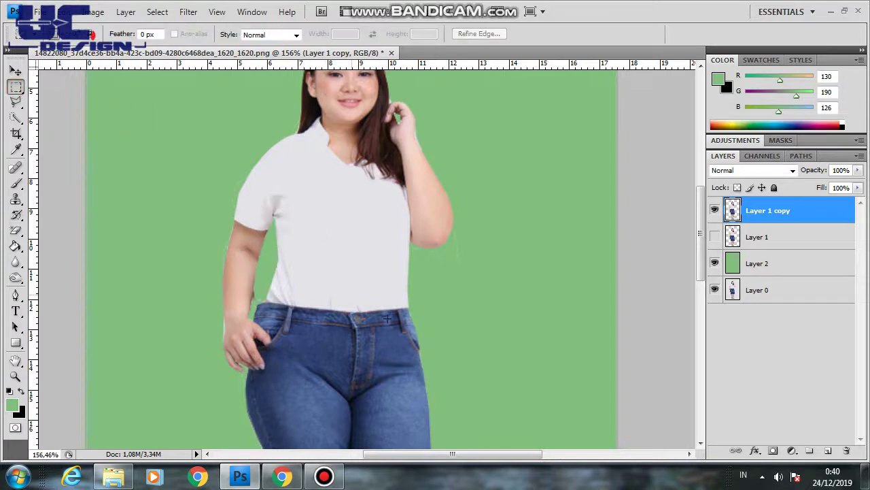
left_click(16, 102)
left_click(410, 231)
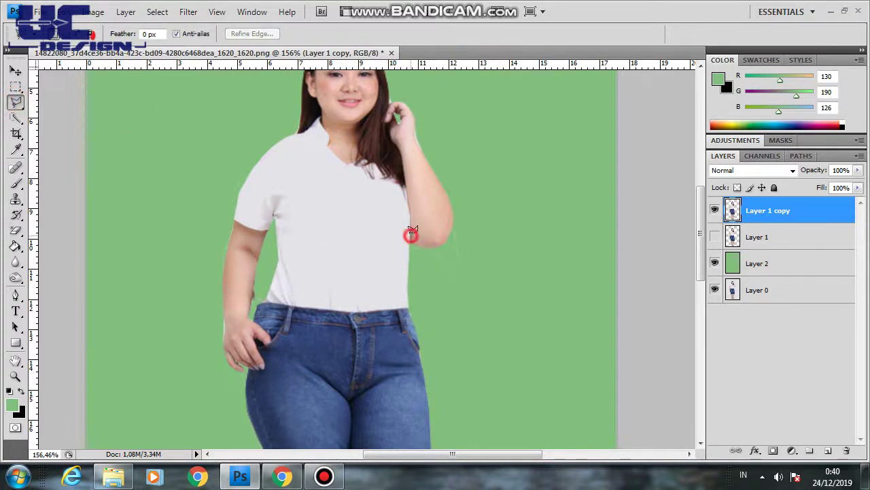
left_click(404, 264)
left_click(397, 291)
double_click(419, 316)
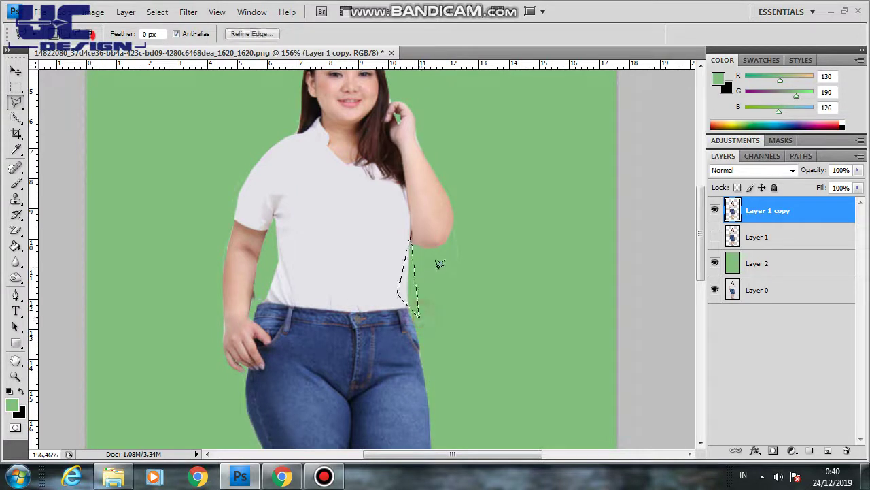
key("ctrl+d")
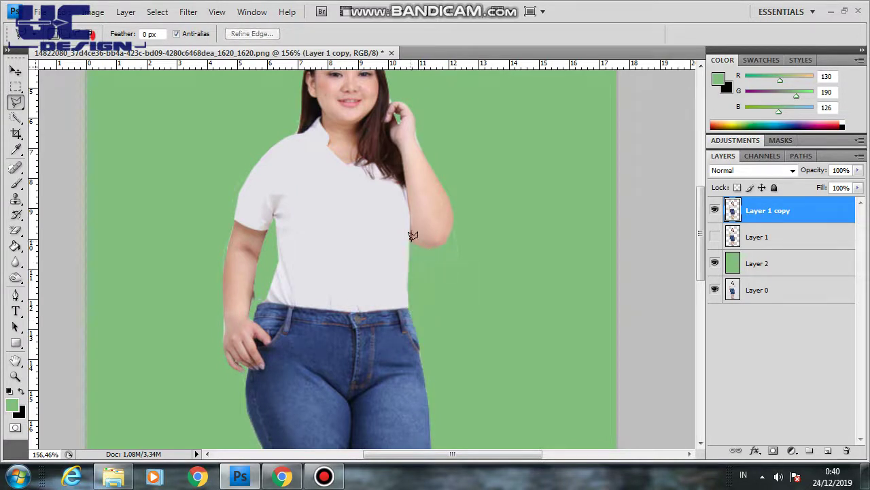
Step: Re-outline the shirt-edge sliver, erase it with the Magic Eraser, and deselect
left_click(403, 277)
left_click(402, 295)
left_click(417, 305)
left_click(412, 235)
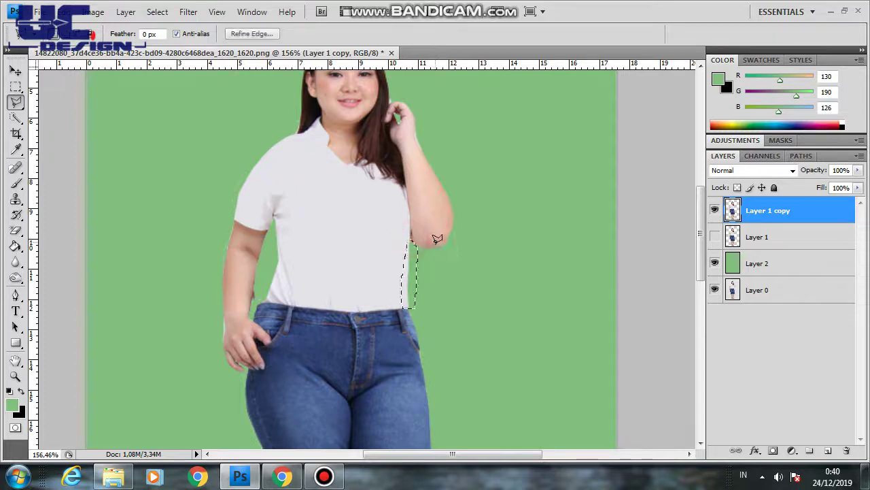
left_click(15, 231)
left_click(410, 271)
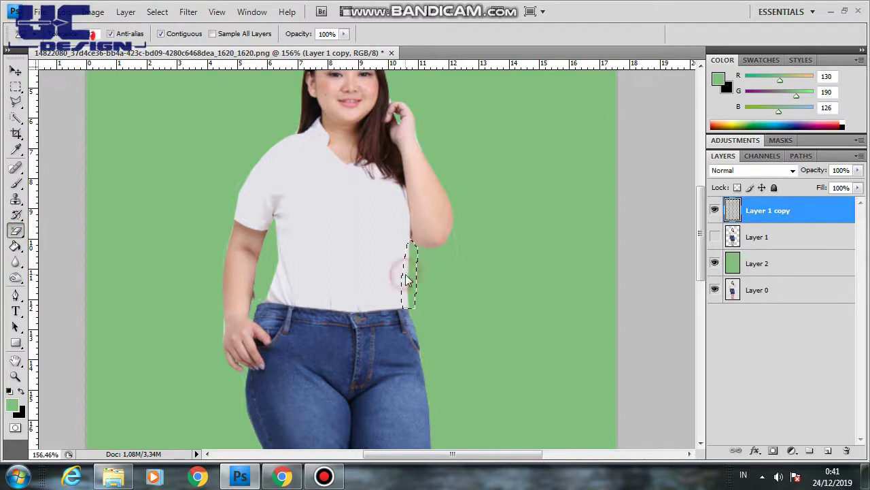
left_click(15, 86)
left_click(153, 136)
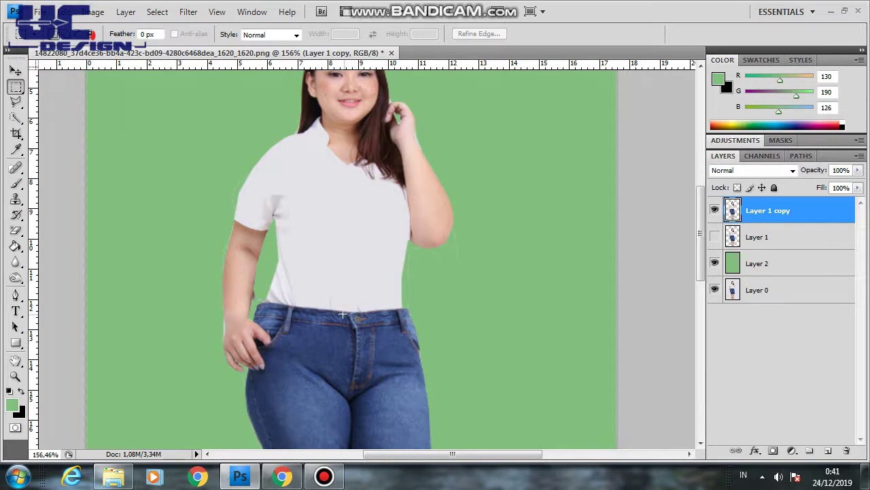
Step: Scroll over the jeans to check the edges, then open the Filter menu
scroll(482, 346, "down", 2)
scroll(479, 336, "up", 2)
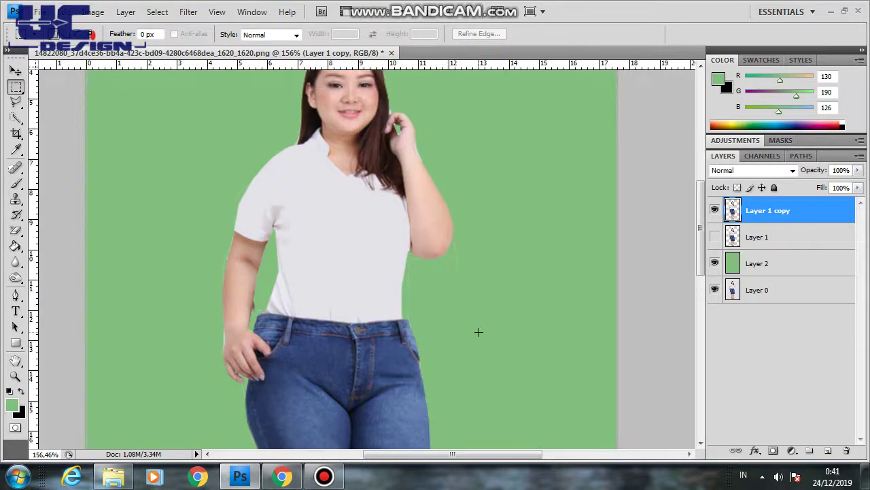
scroll(478, 332, "up", 3)
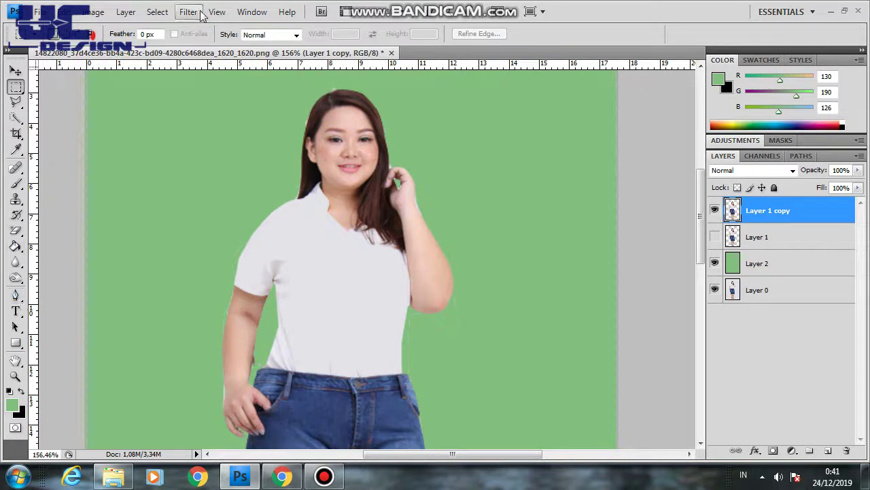
scroll(421, 255, "down", 3)
scroll(423, 257, "down", 2)
scroll(423, 260, "down", 1)
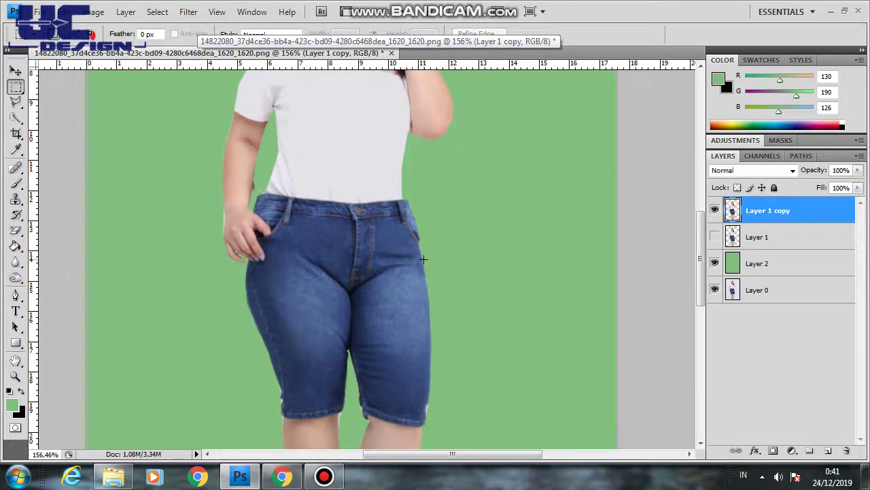
scroll(423, 259, "up", 2)
left_click(189, 12)
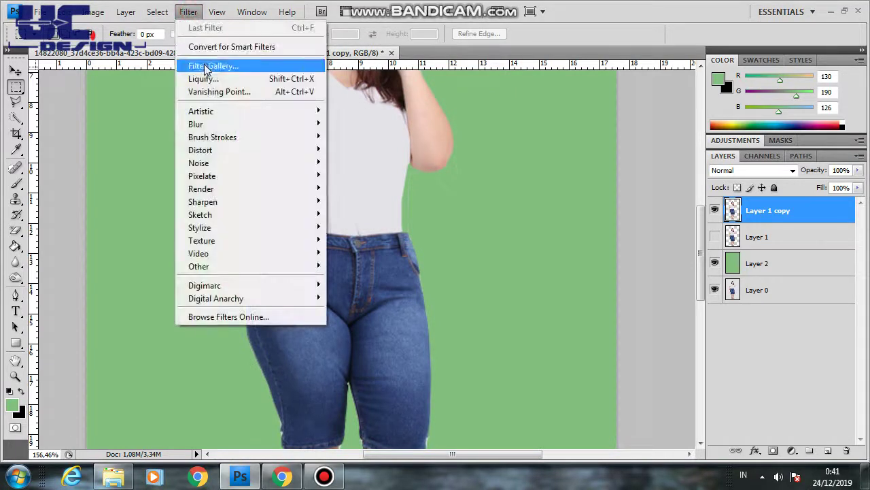
Step: Open Liquify on the woman and set the brush size to 31
left_click(208, 80)
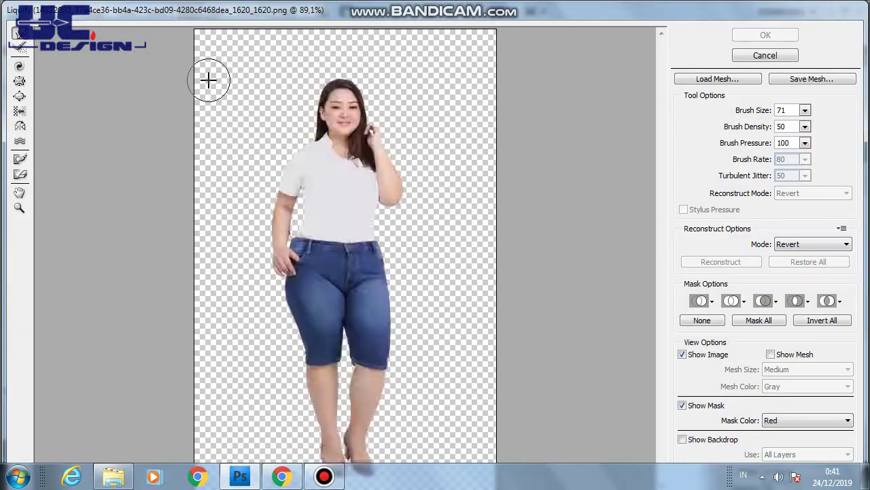
scroll(345, 214, "up", 2, "alt")
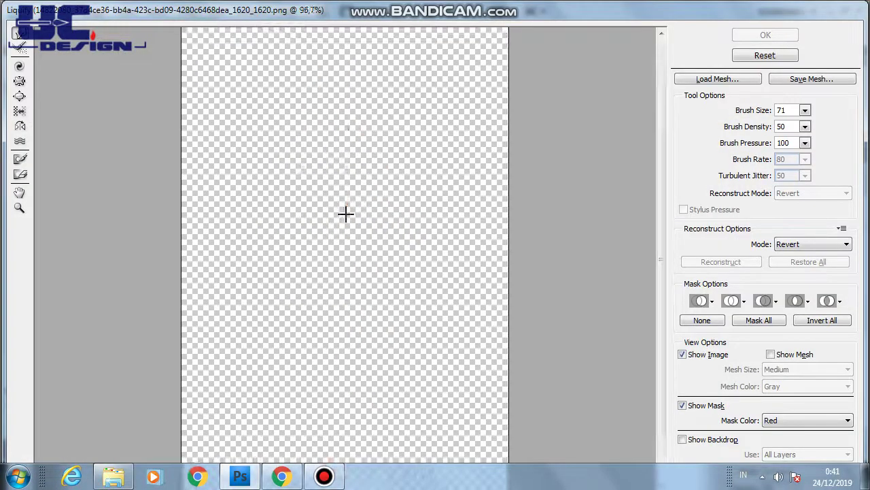
scroll(345, 214, "up", 2, "alt")
scroll(346, 215, "up", 1, "alt")
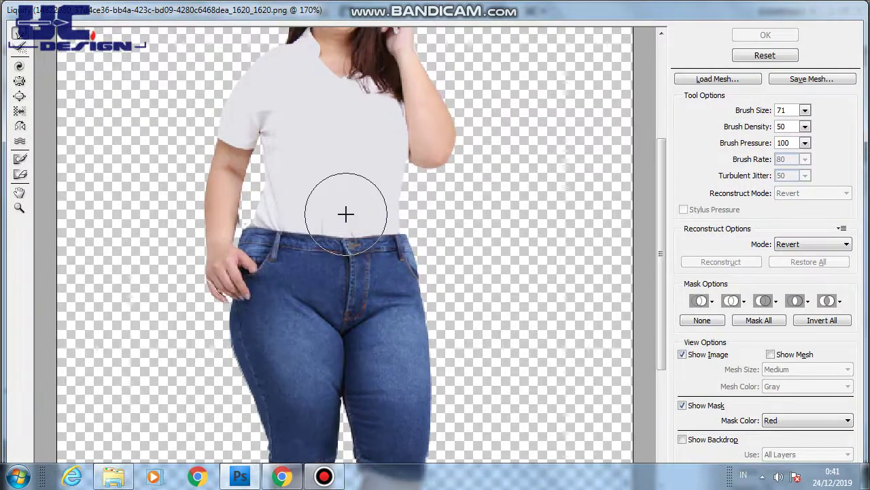
left_click(804, 111)
left_click_drag(739, 128, 741, 129)
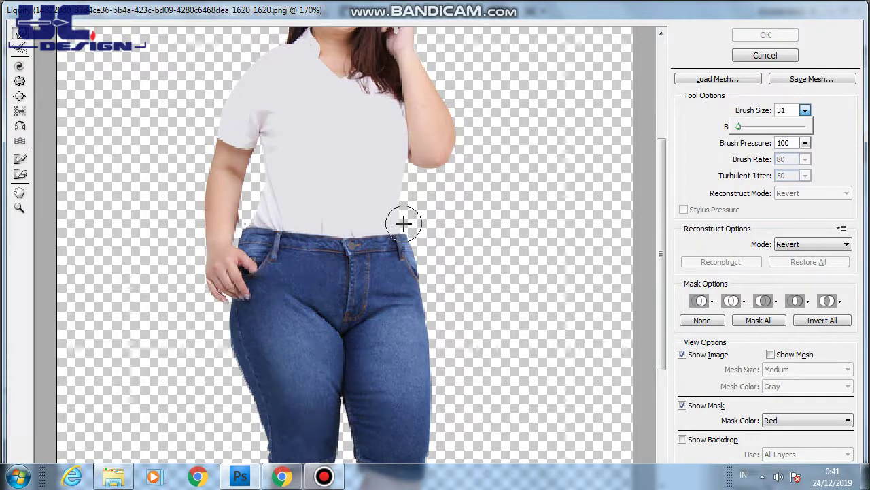
left_click(420, 240)
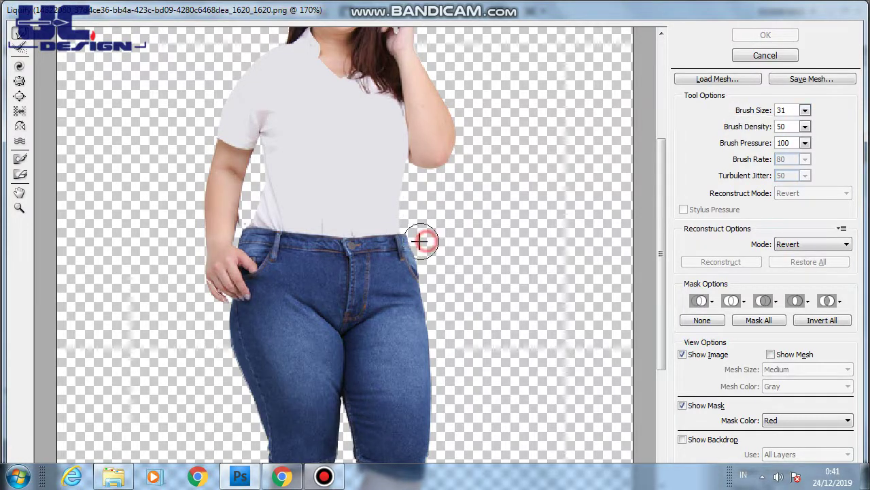
Step: Forward-warp the jeans waistband and hip edges inward, restoring distorted waistband areas
left_click(421, 237)
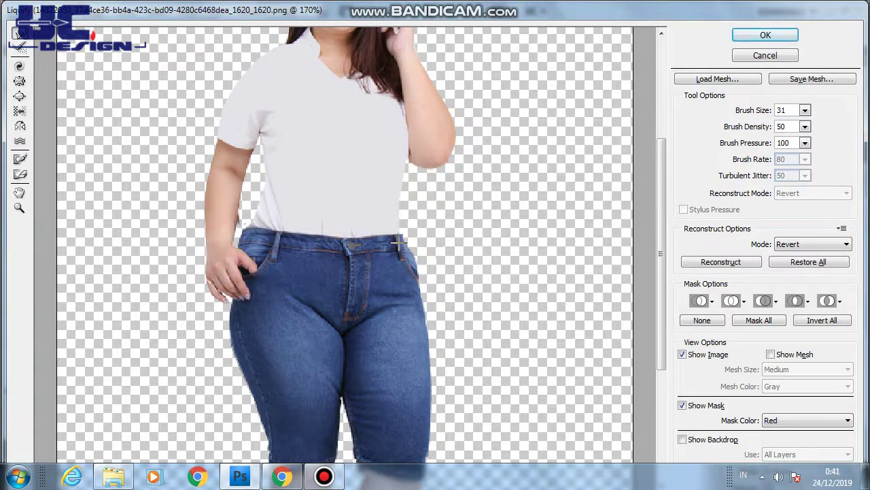
left_click(394, 241)
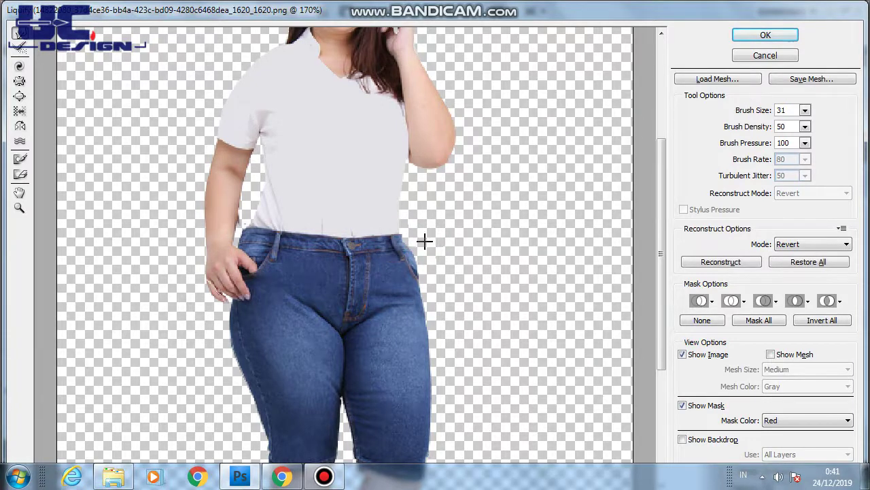
left_click(410, 254)
left_click(411, 274)
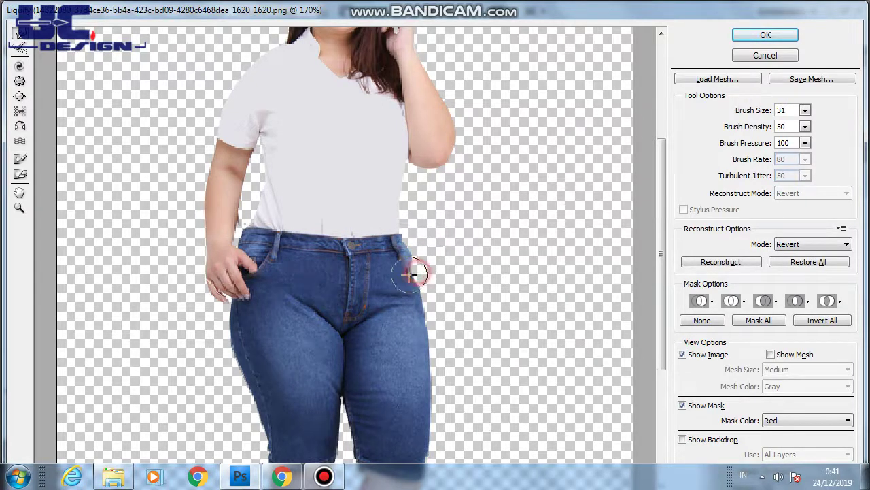
left_click(414, 252)
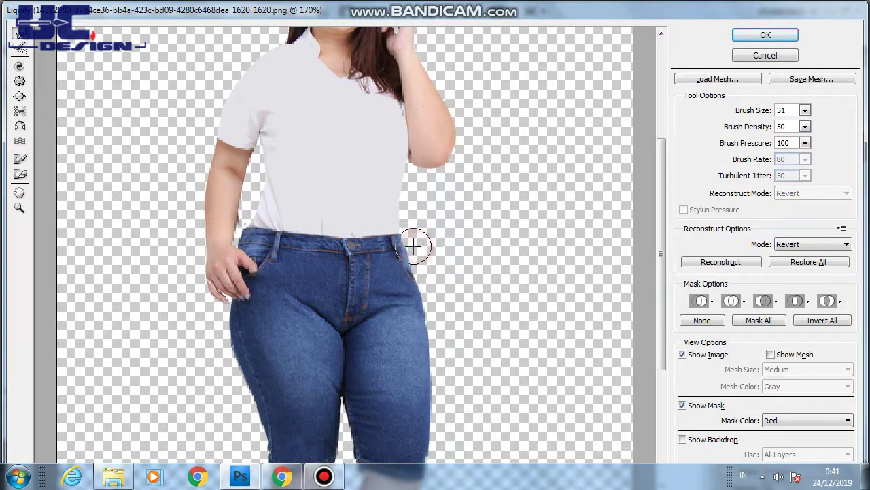
left_click(411, 240)
left_click_drag(382, 246, 383, 247)
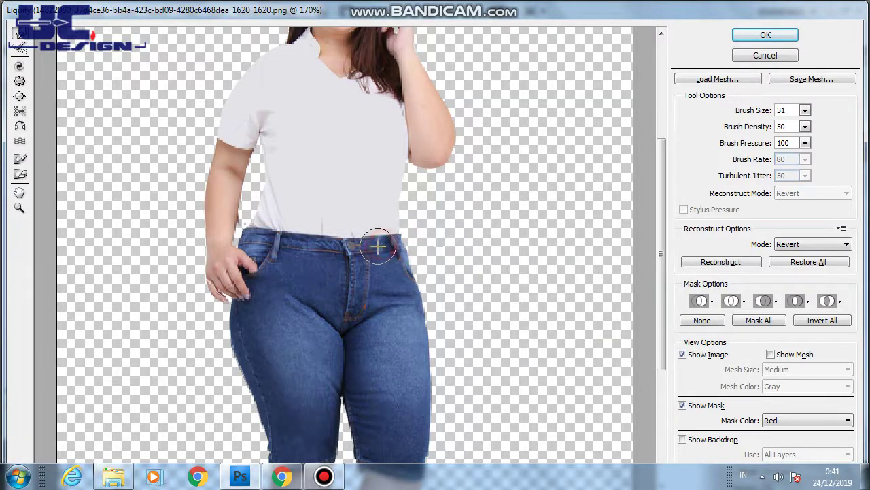
mouse_move(422, 292)
left_mouse_down()
mouse_move(425, 285)
mouse_move(440, 317)
mouse_move(433, 401)
left_mouse_up()
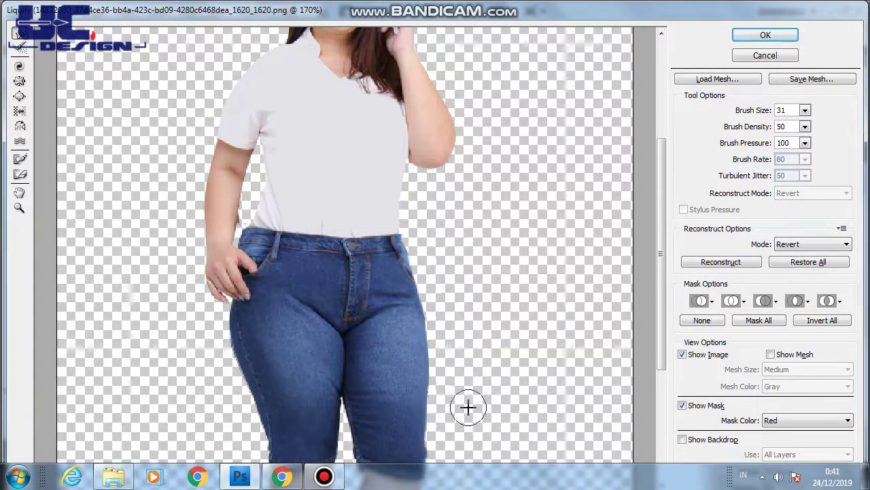
scroll(469, 401, "down", 5)
Step: Push the shorts leg edges, left thigh and waist edge slightly inward
left_click_drag(438, 230, 431, 247)
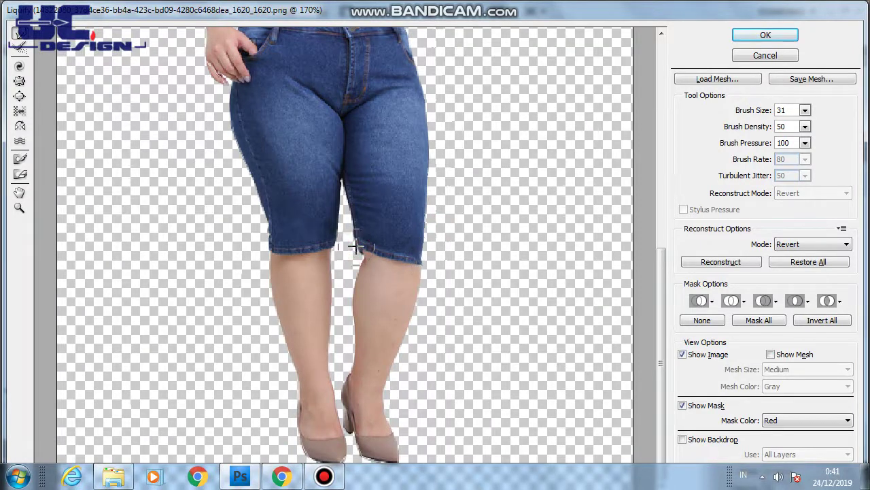
left_click_drag(355, 246, 351, 215)
left_click_drag(344, 185, 336, 255)
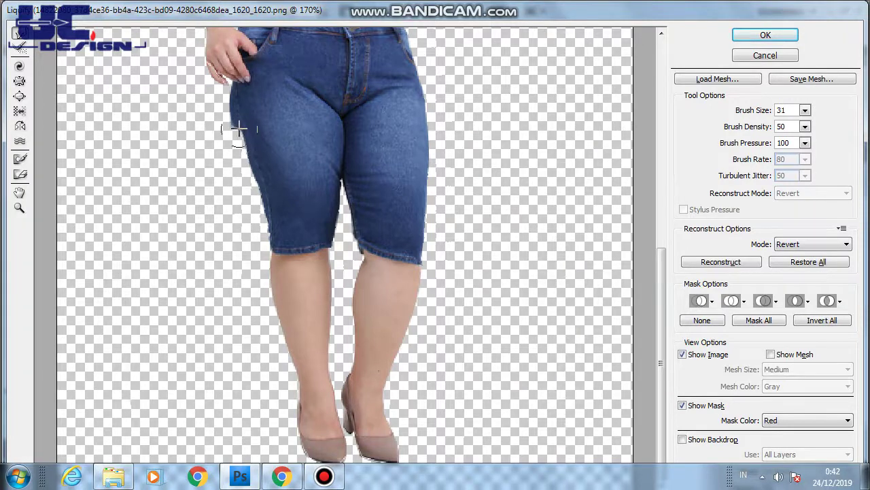
left_click_drag(238, 123, 225, 107)
scroll(408, 188, "up", 3)
scroll(408, 204, "up", 3)
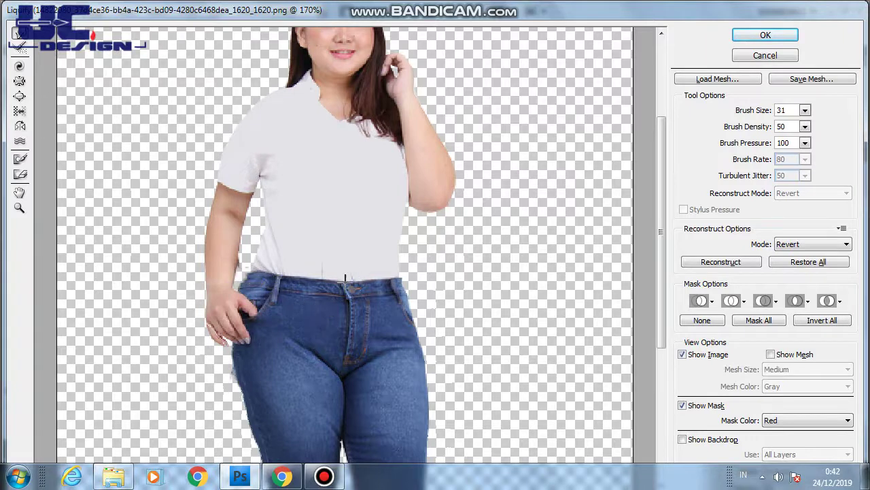
left_click(256, 260)
left_click(265, 274)
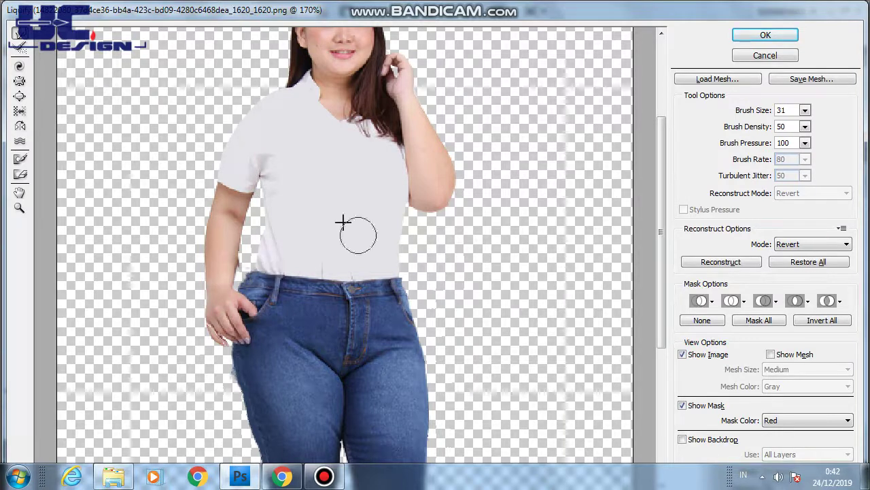
left_click(19, 96)
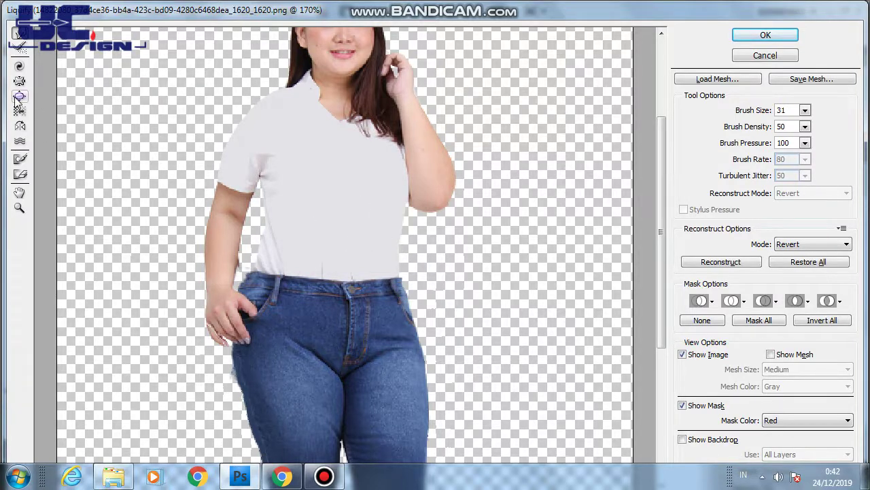
Step: With Pucker at brush size 166, pinch the waist, hip and right calf inward
left_click(19, 80)
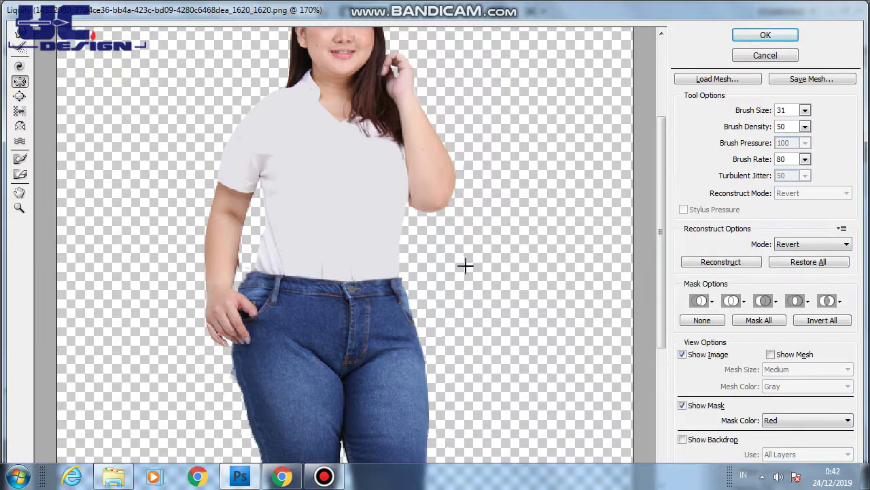
left_click(805, 110)
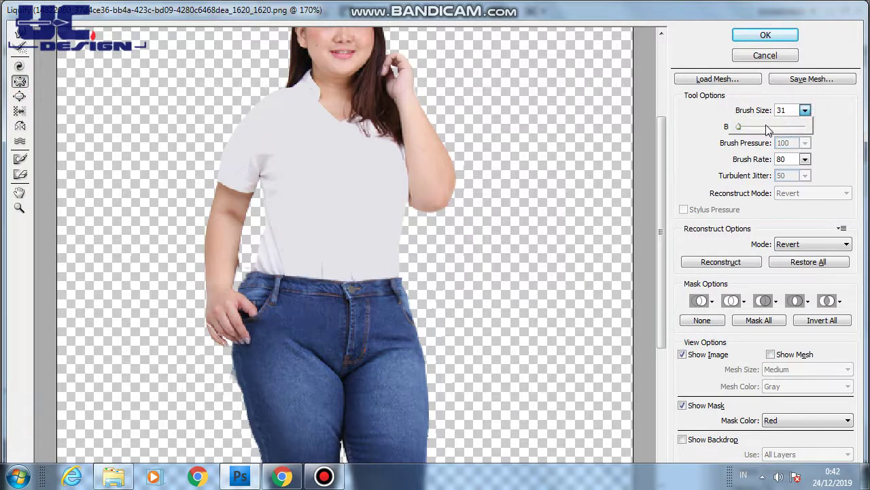
left_click(766, 126)
left_click_drag(765, 127, 745, 126)
left_click(340, 342)
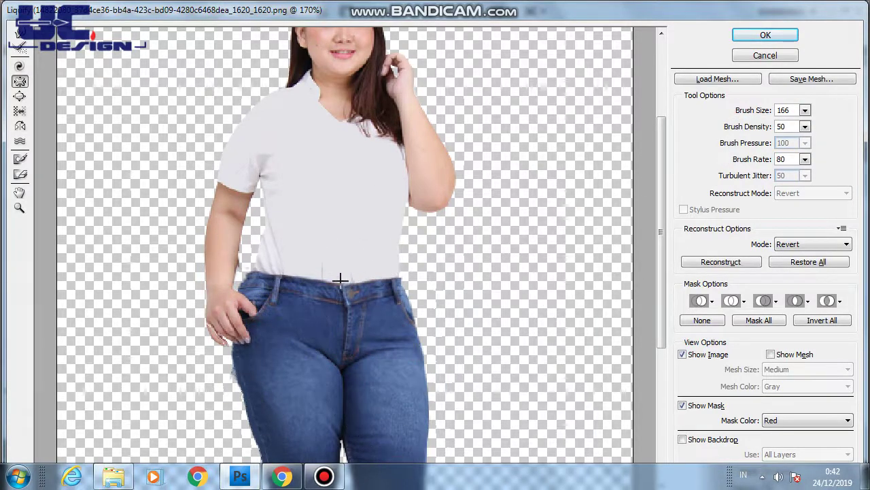
left_click_drag(311, 324, 286, 311)
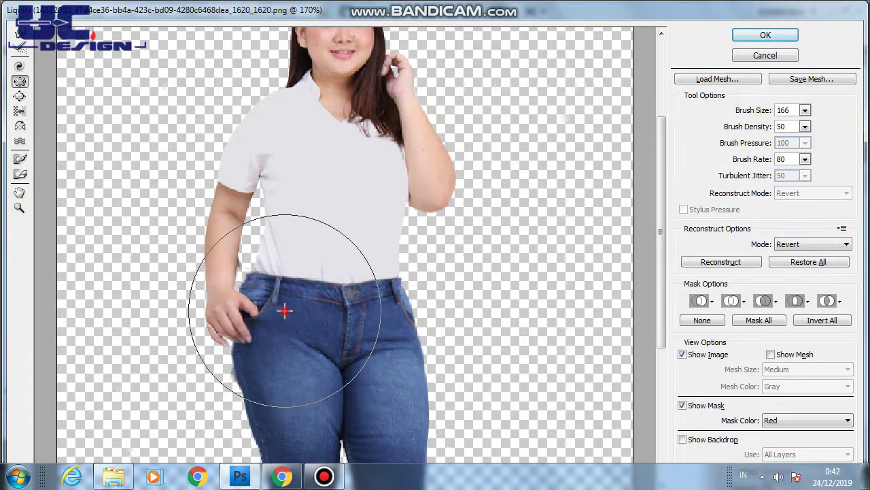
scroll(473, 318, "down", 5)
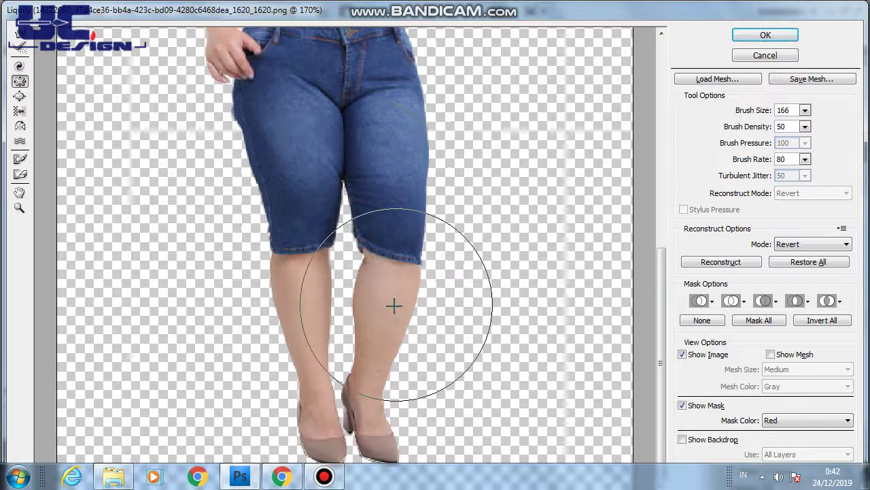
left_click(395, 307)
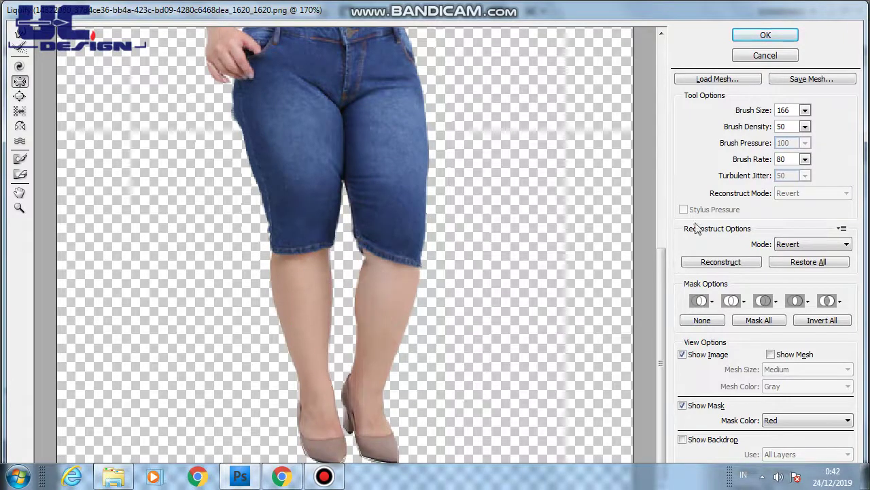
Step: Set the brush size to 76 and pucker both calves, lower legs and ankles
left_click(806, 111)
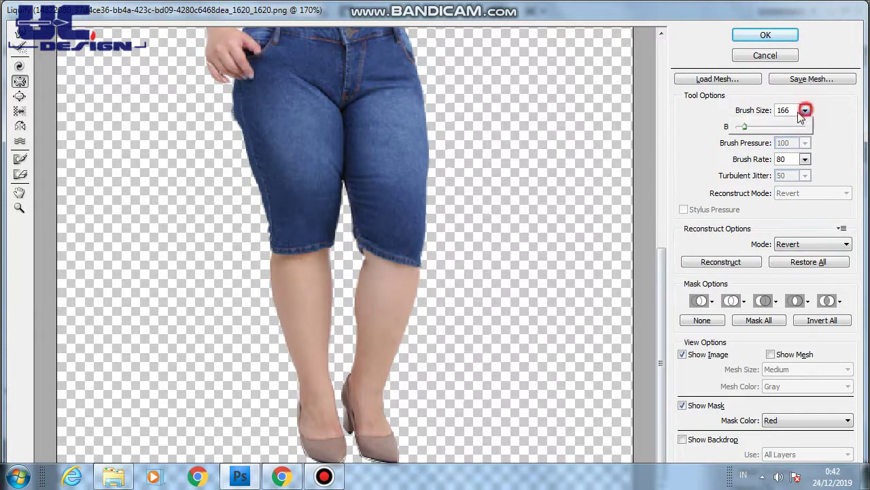
left_click(744, 127)
left_click_drag(744, 130, 739, 126)
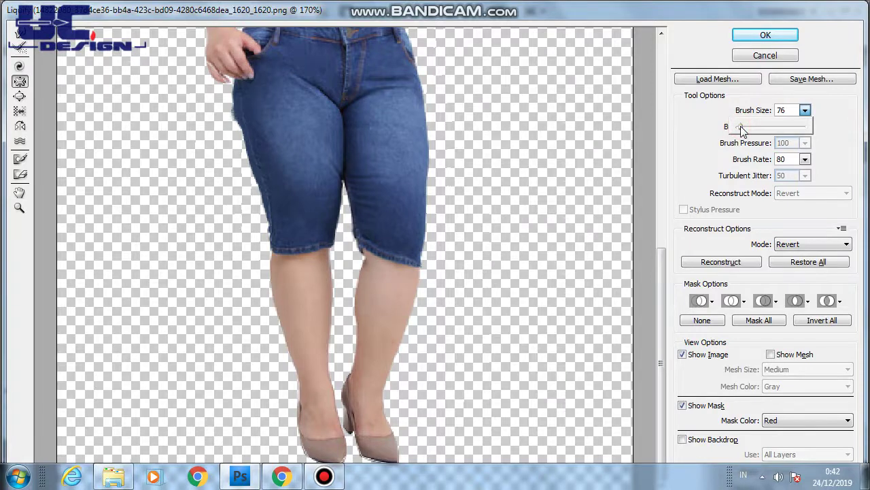
left_click_drag(299, 276, 308, 340)
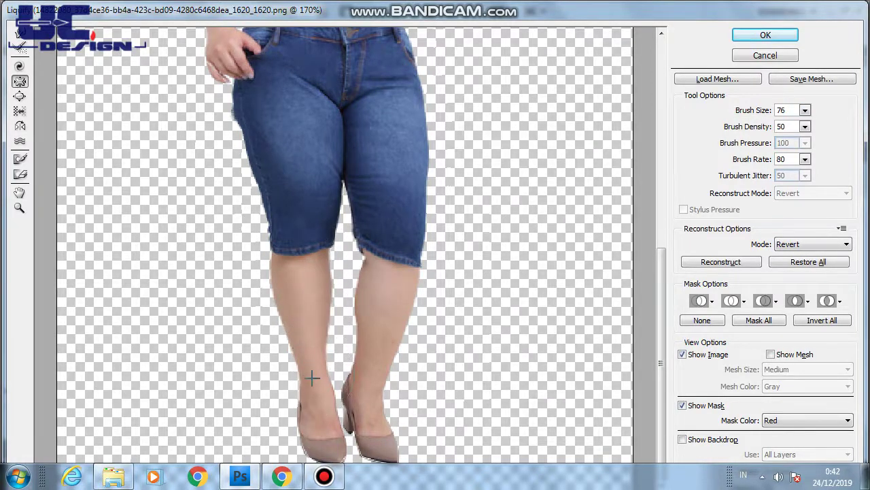
left_click_drag(307, 339, 315, 386)
left_click_drag(310, 417, 313, 419)
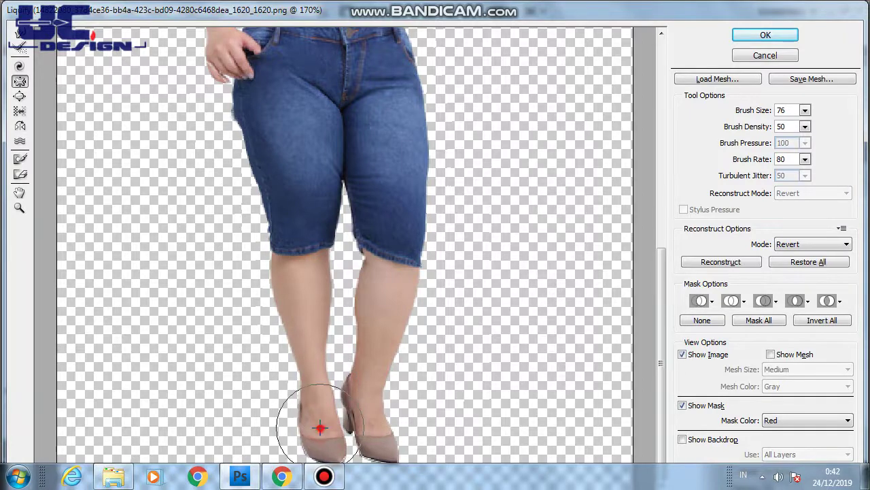
mouse_move(369, 415)
left_mouse_down()
mouse_move(359, 388)
mouse_move(377, 342)
left_mouse_up()
mouse_move(376, 295)
left_mouse_down()
mouse_move(395, 213)
mouse_move(389, 97)
left_mouse_up()
Step: Pucker the left hip of the jeans and slim the left thigh edge
scroll(399, 270, "up", 2)
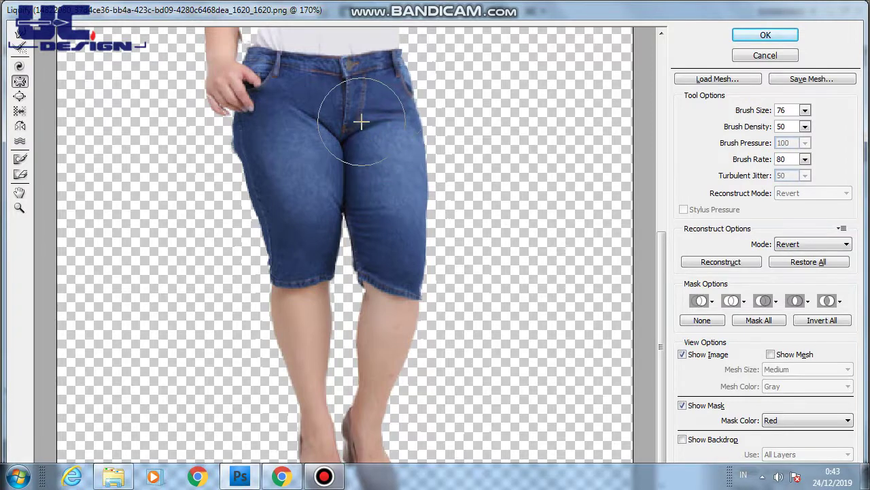
left_click_drag(295, 77, 252, 156)
left_click_drag(314, 209, 326, 259)
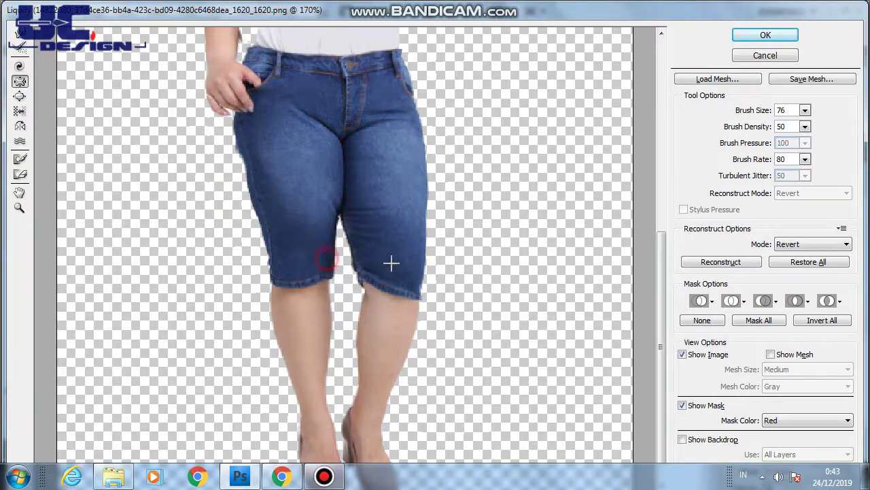
scroll(401, 180, "up", 5)
scroll(398, 173, "up", 5)
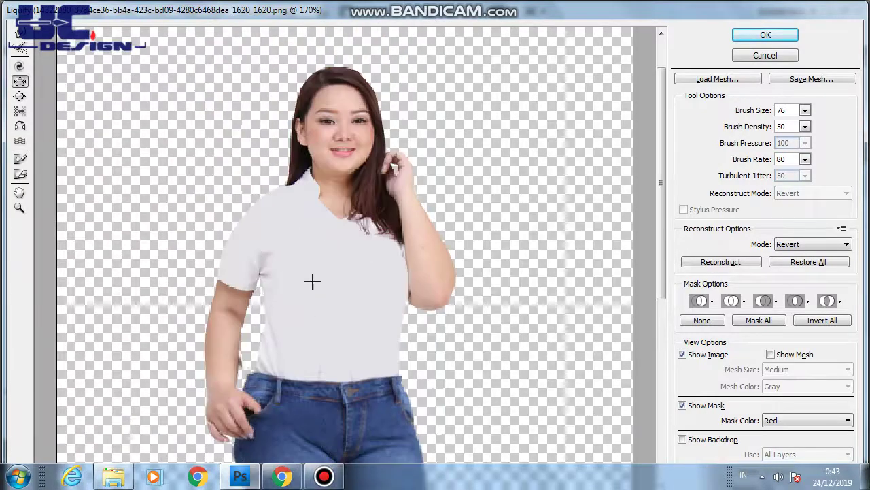
Step: Pucker both arms slimmer, then set the brush size to 46
mouse_move(215, 346)
left_mouse_down()
mouse_move(245, 403)
mouse_move(244, 370)
left_mouse_up()
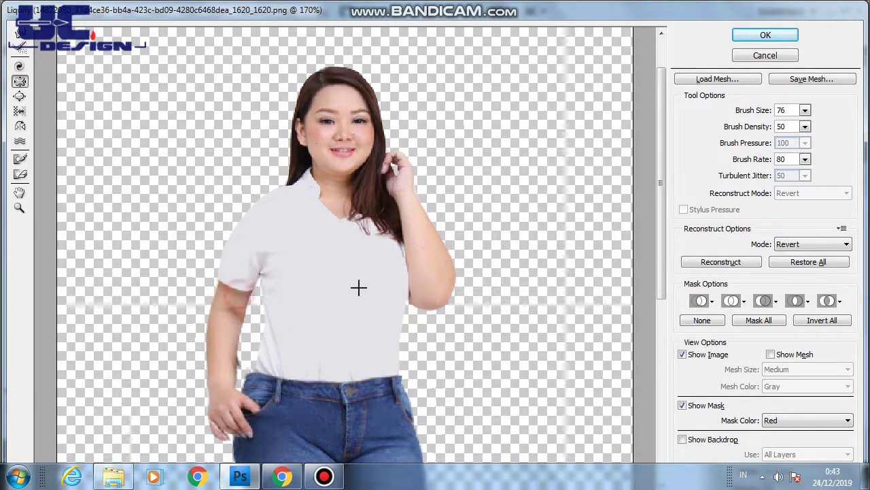
mouse_move(439, 272)
left_mouse_down()
mouse_move(437, 243)
mouse_move(431, 272)
mouse_move(417, 204)
mouse_move(386, 145)
left_mouse_up()
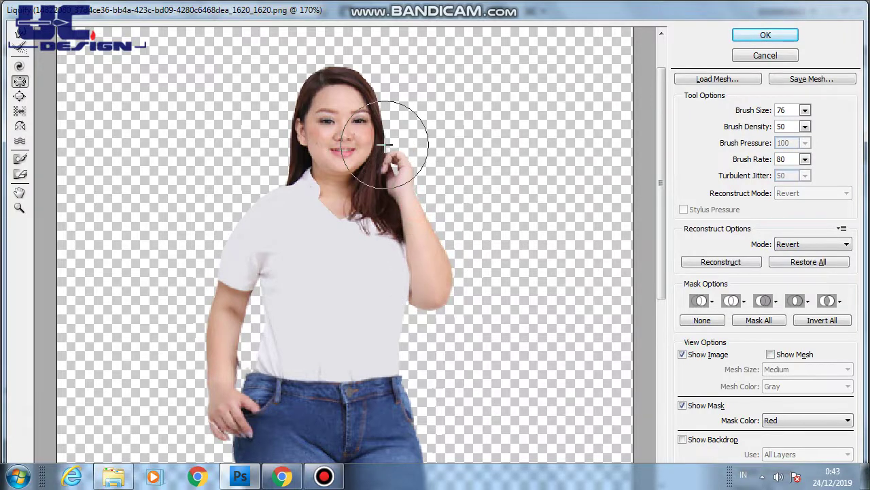
left_click(804, 111)
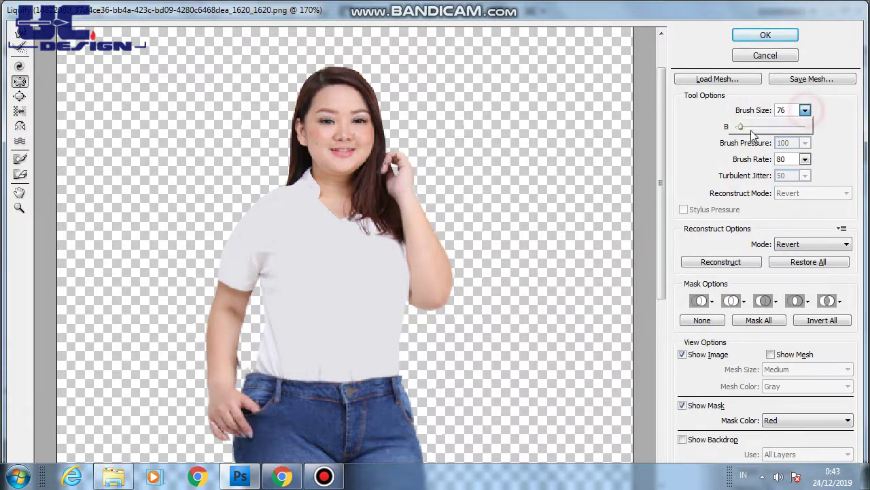
left_click(740, 127)
left_click_drag(740, 128, 739, 127)
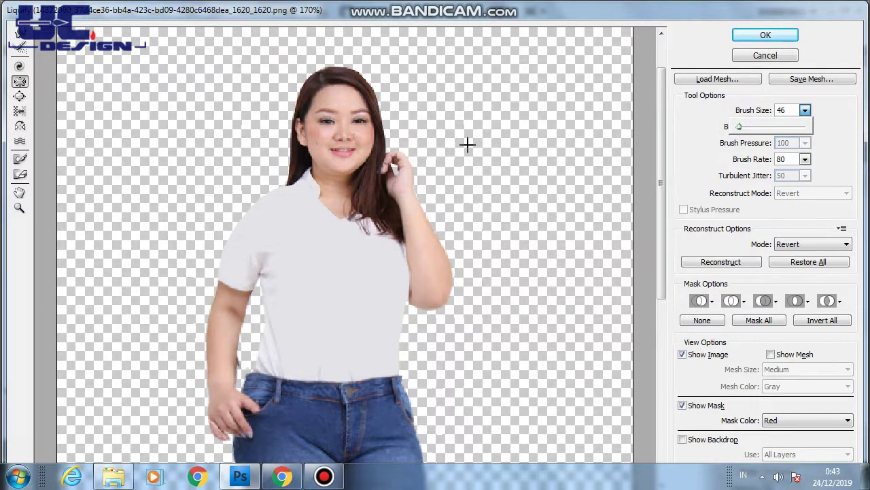
left_click(376, 150)
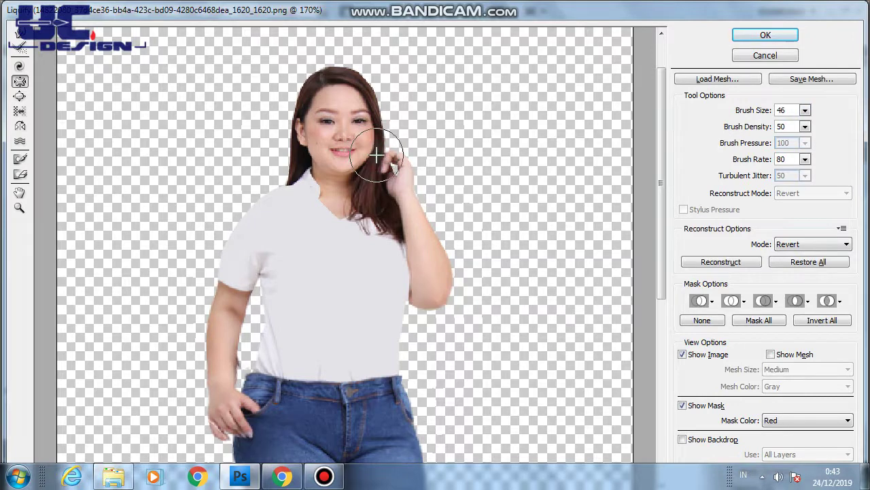
Step: Undo a pucker on the cheek, then forward-warp the cheek edge, hair and neck inward
left_click_drag(376, 155, 374, 156)
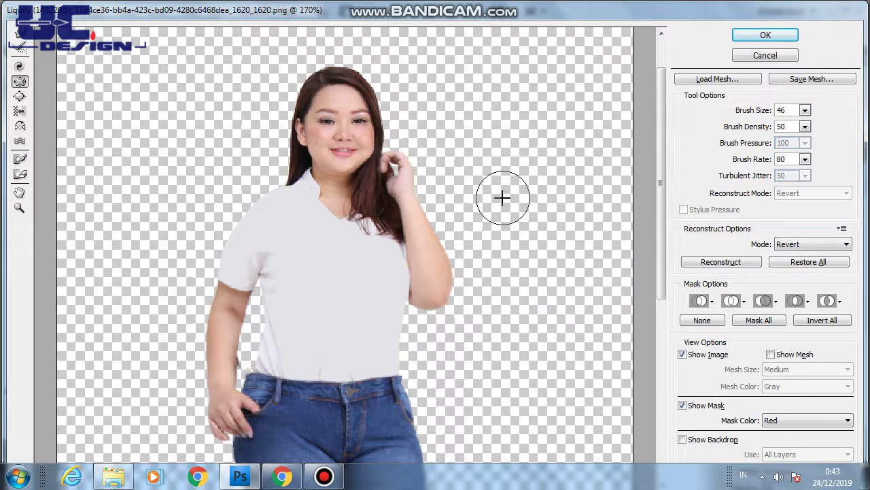
key("ctrl+z")
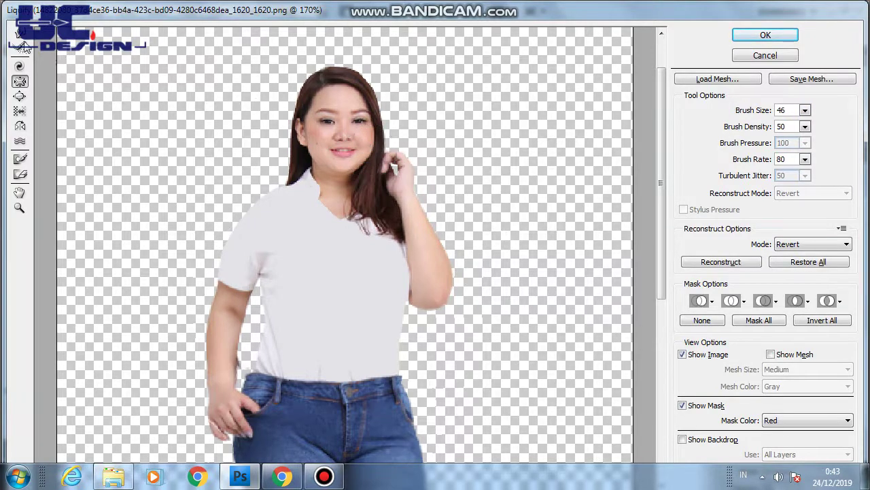
left_click(19, 34)
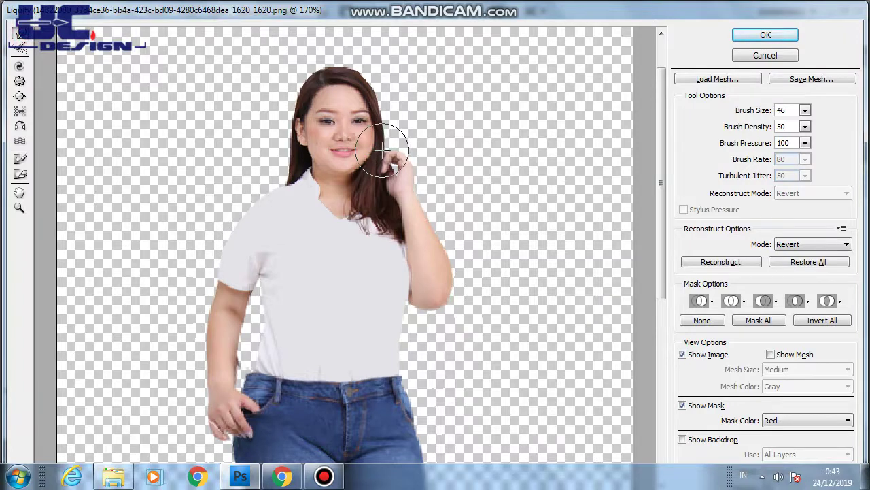
left_click_drag(387, 143, 373, 157)
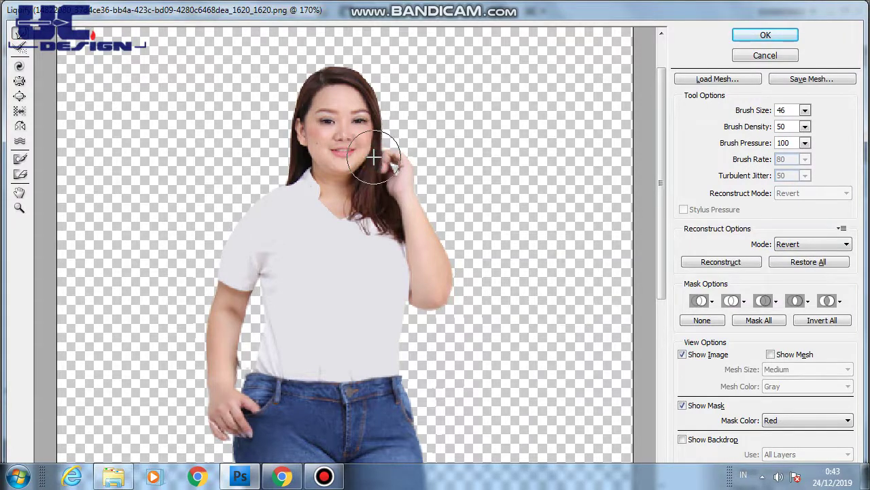
left_click_drag(305, 154, 313, 151)
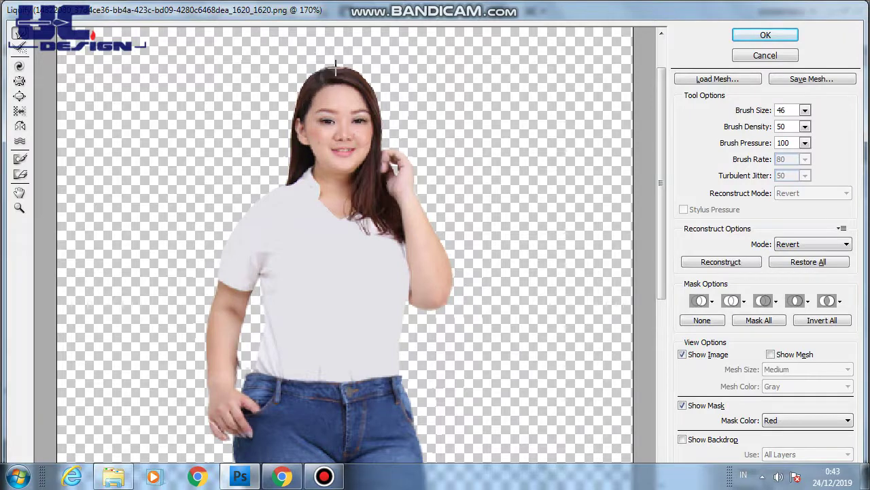
left_click_drag(311, 184, 317, 165)
Step: Set the Liquify brush size to 61
left_click(20, 97)
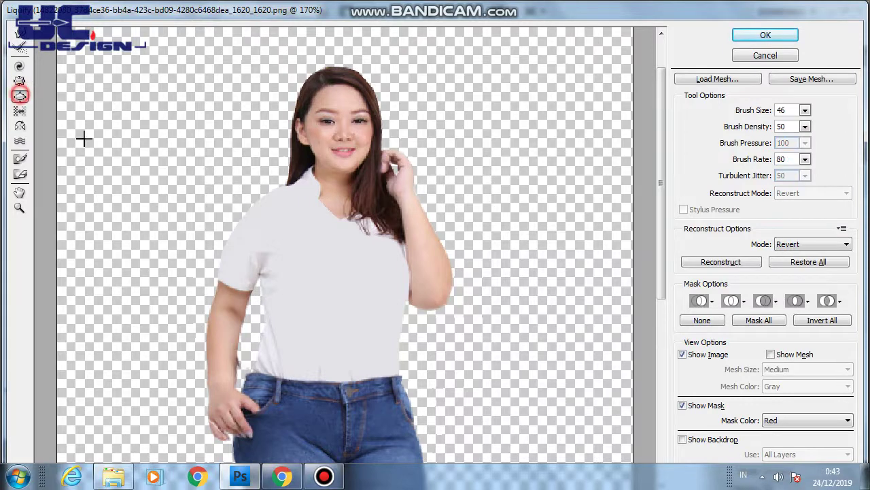
left_click(805, 110)
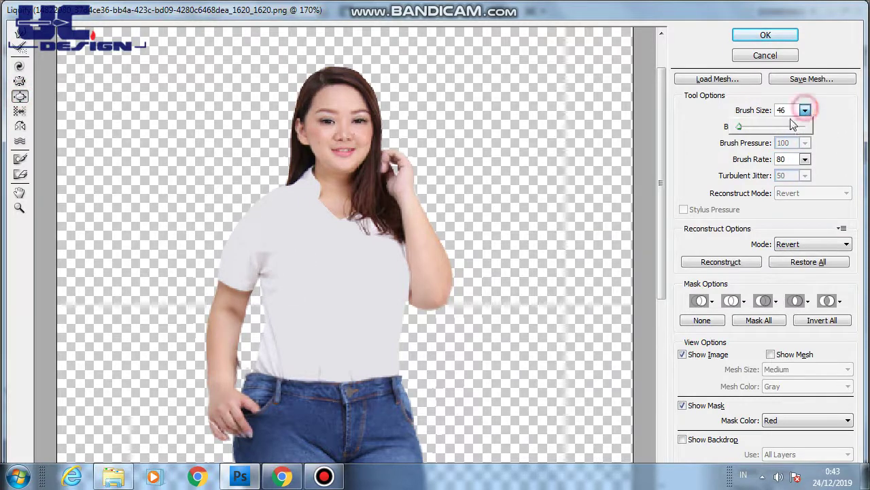
left_click(751, 126)
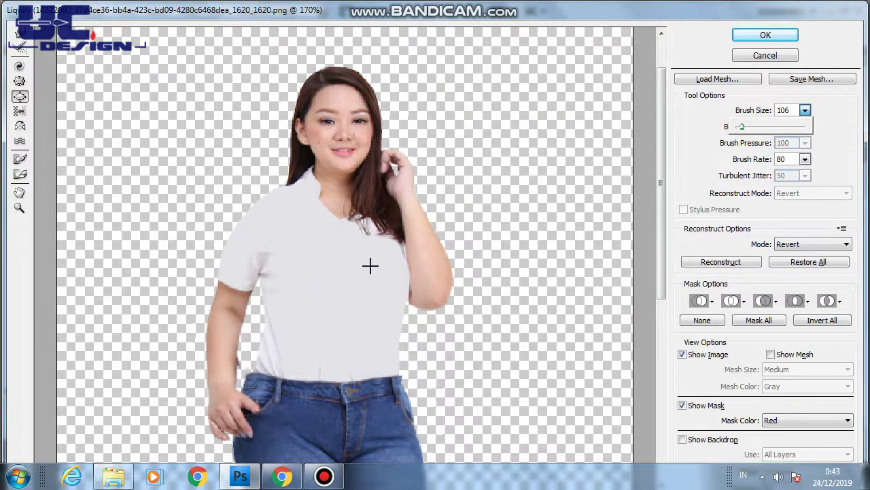
left_click(740, 127)
left_click(740, 128)
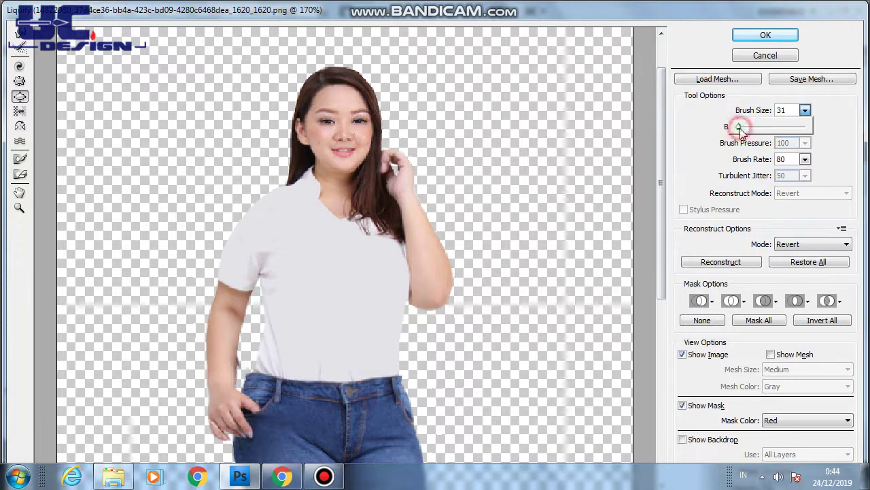
left_click(296, 274)
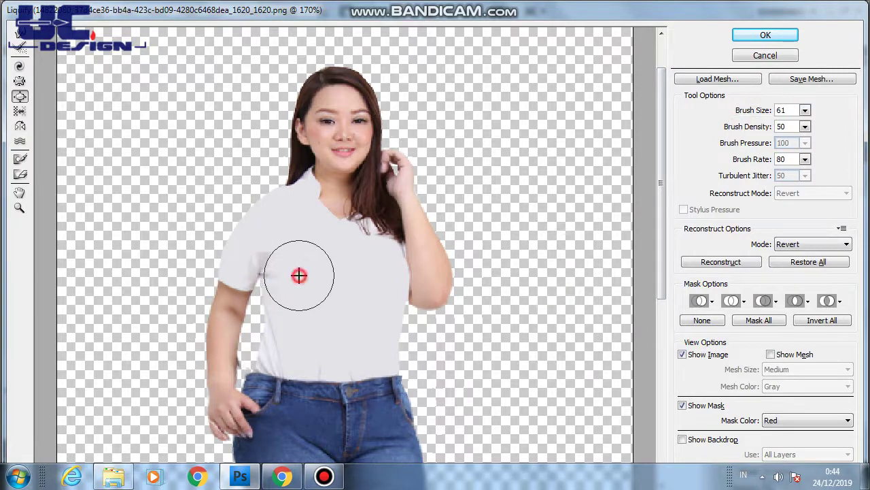
left_click(376, 281)
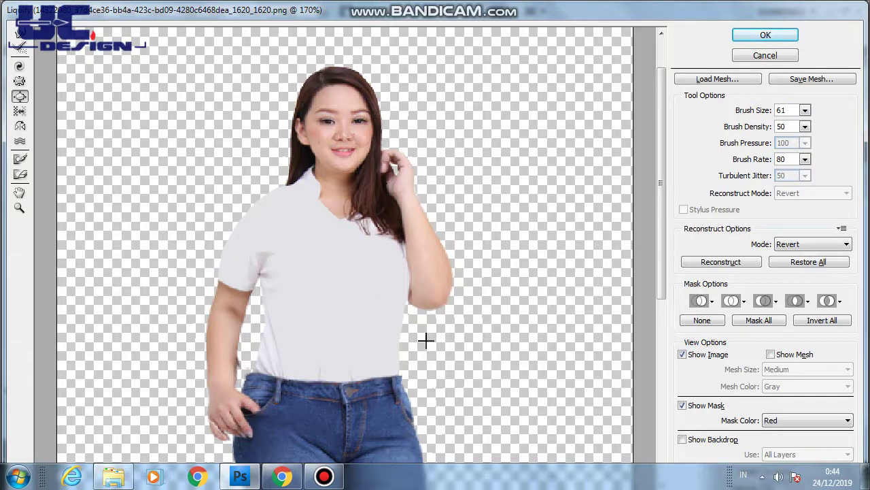
Step: Pinch the waist, lower shirt and face inward with the Pucker tool
left_click(19, 81)
left_click(276, 356)
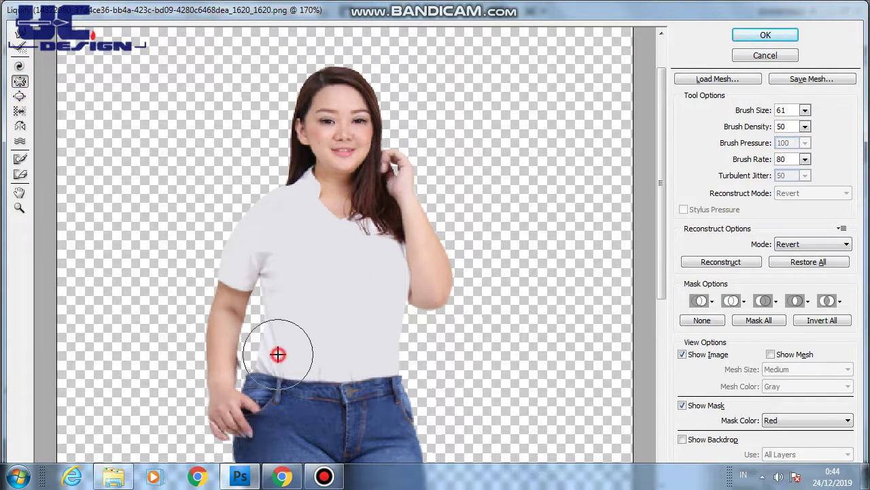
left_click(349, 359)
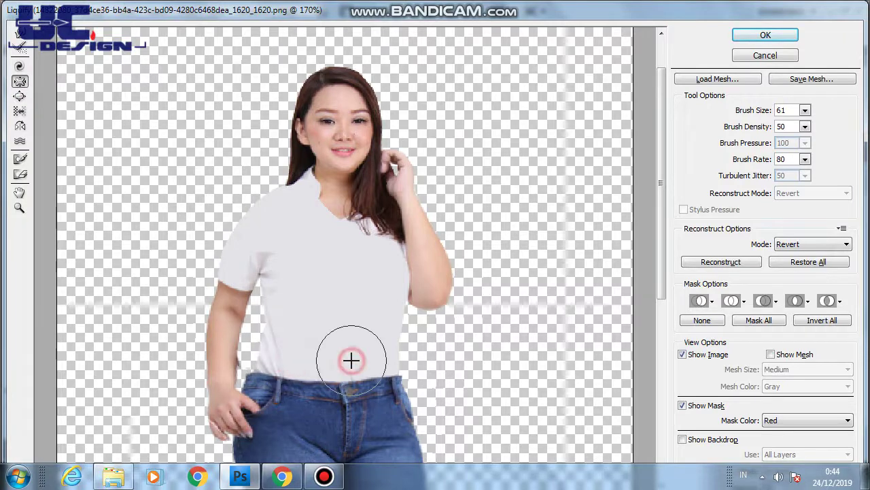
left_click(390, 361)
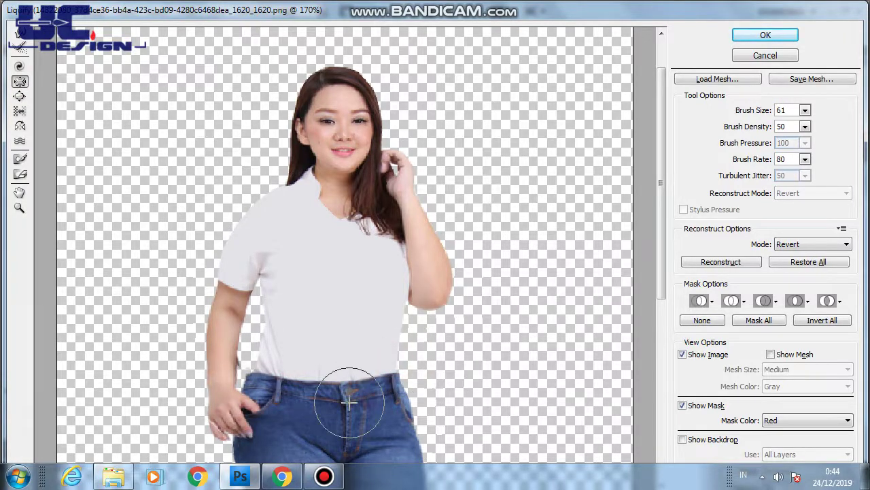
left_click(297, 365)
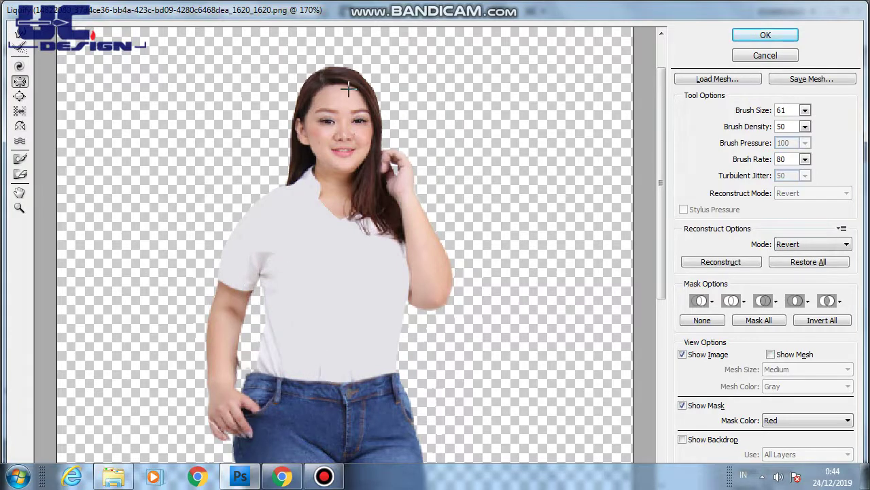
left_click(291, 120)
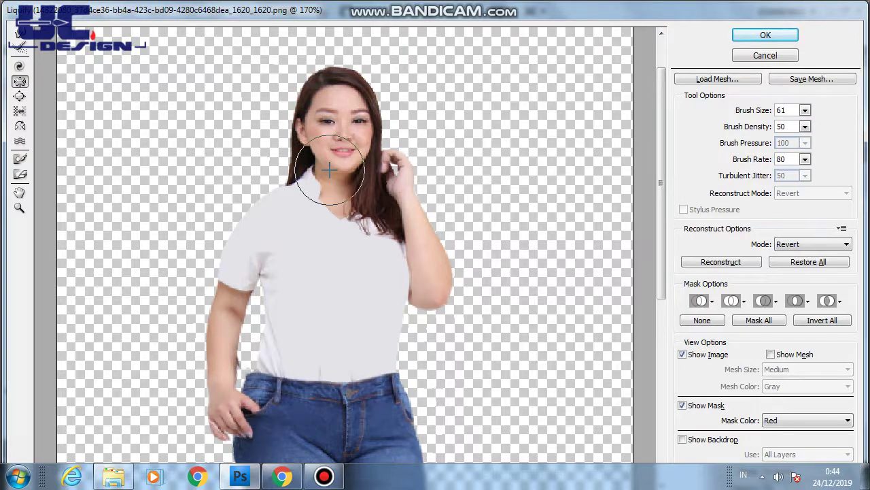
left_click_drag(331, 170, 343, 198)
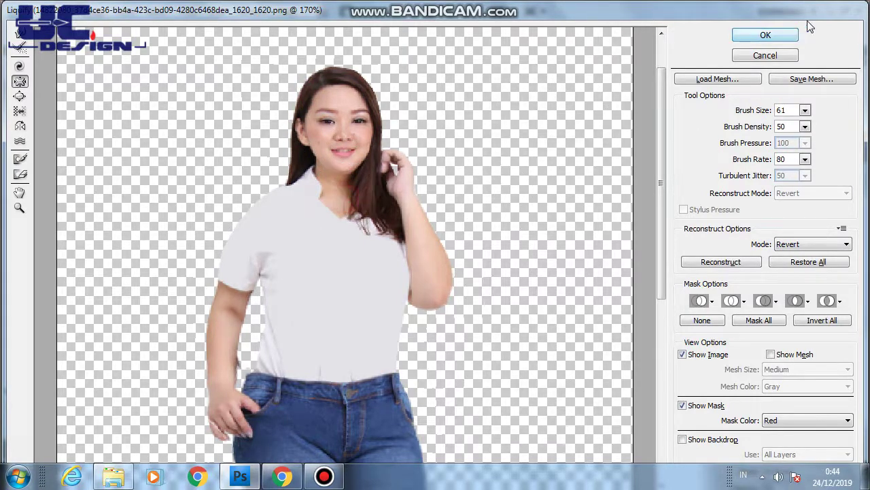
Step: Apply the Liquify slimming, fit to screen, and toggle layers to compare with the original
left_click(767, 36)
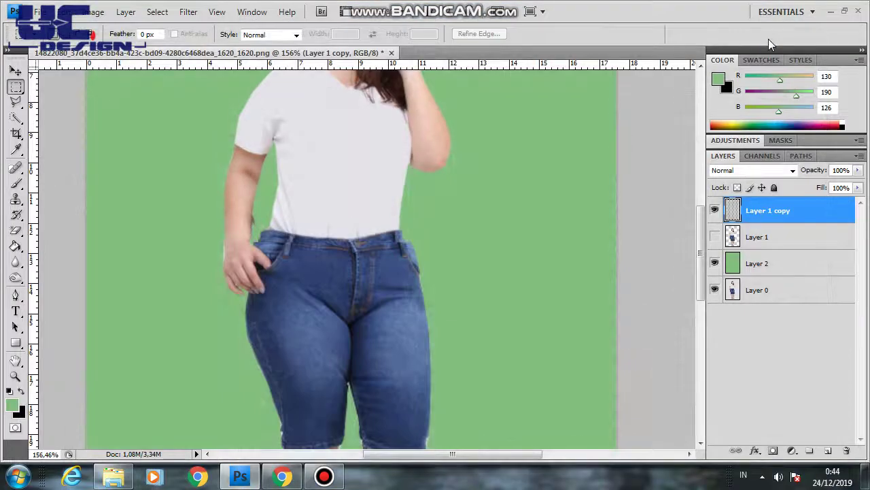
key("z")
left_click(320, 33)
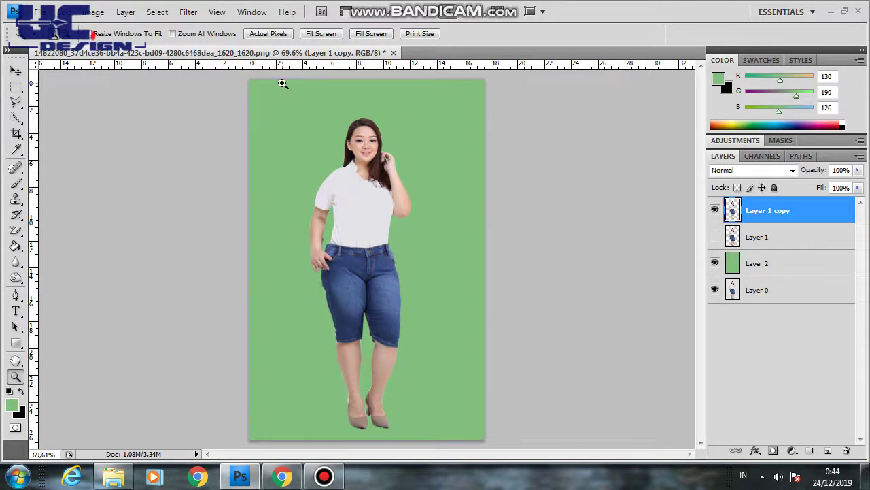
left_click(715, 238)
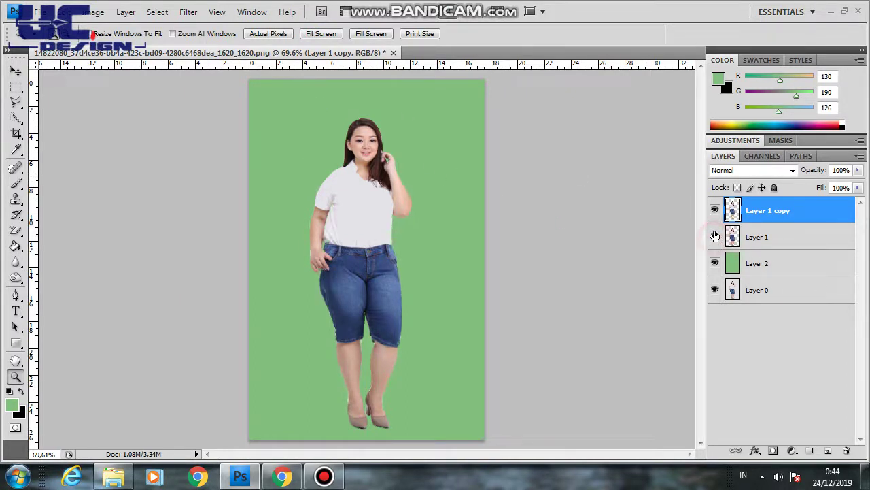
left_click(714, 212)
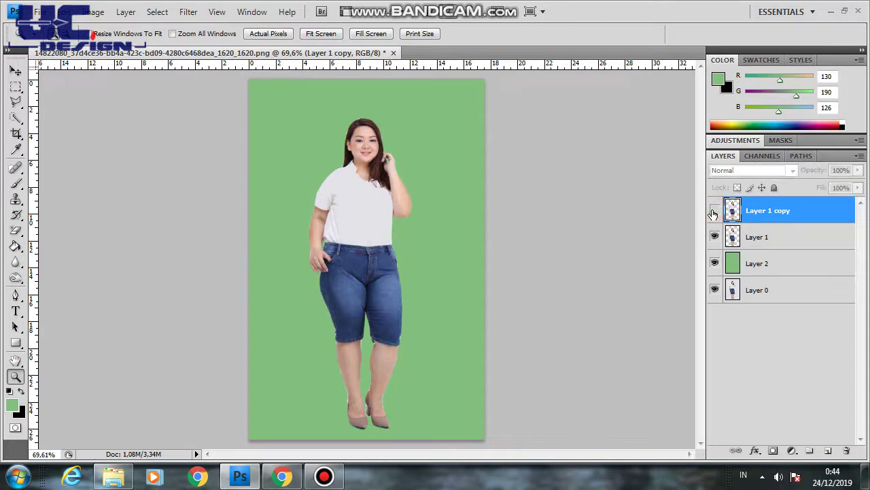
left_click(714, 211)
Step: Nudge the slimmed copy with the Move tool and bring up Canvas Size (Alt+Ctrl+C)
left_click(16, 72)
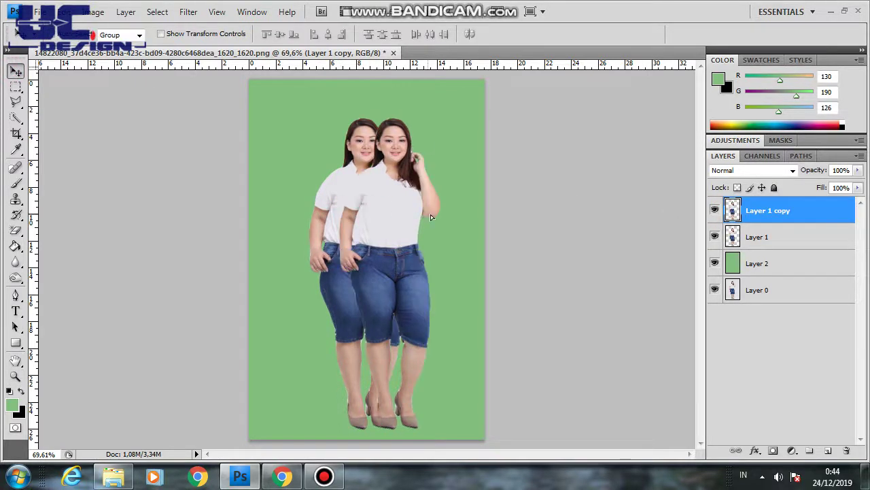
mouse_move(360, 218)
left_mouse_down()
mouse_move(415, 218)
mouse_move(345, 213)
left_mouse_up()
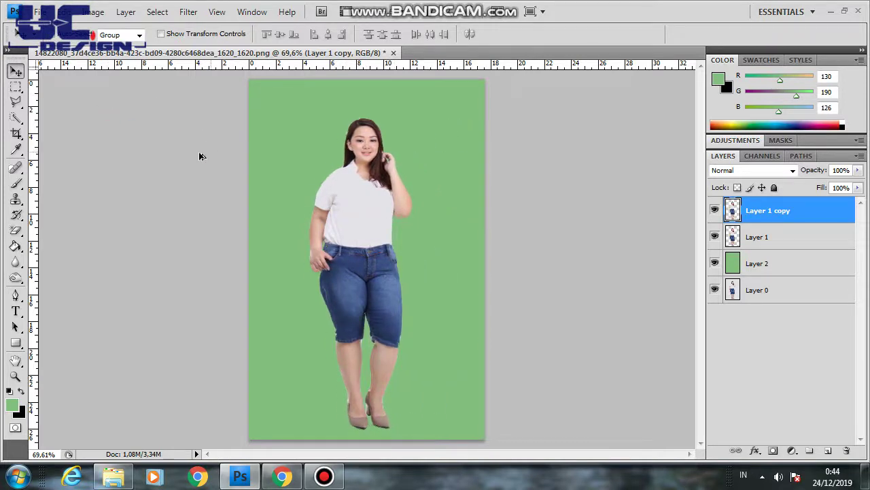
key("ctrl+alt+c")
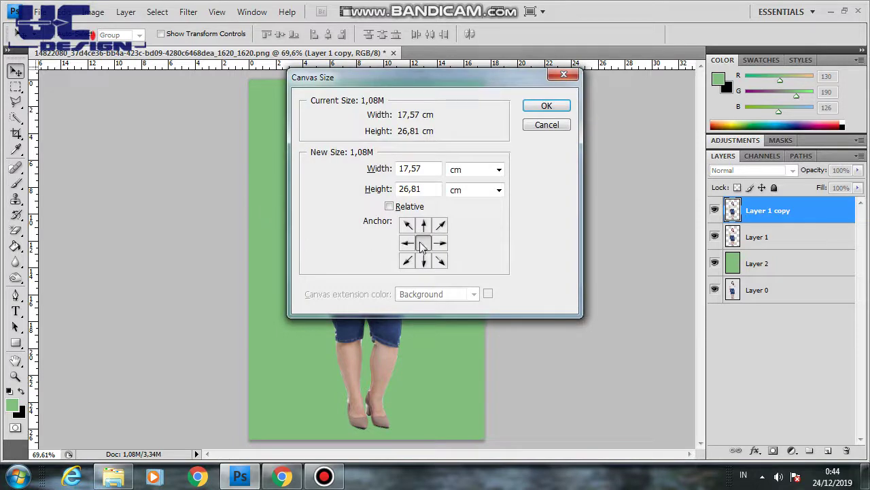
Step: Widen the canvas to 34 cm, anchored middle-left so space extends right
left_click(408, 242)
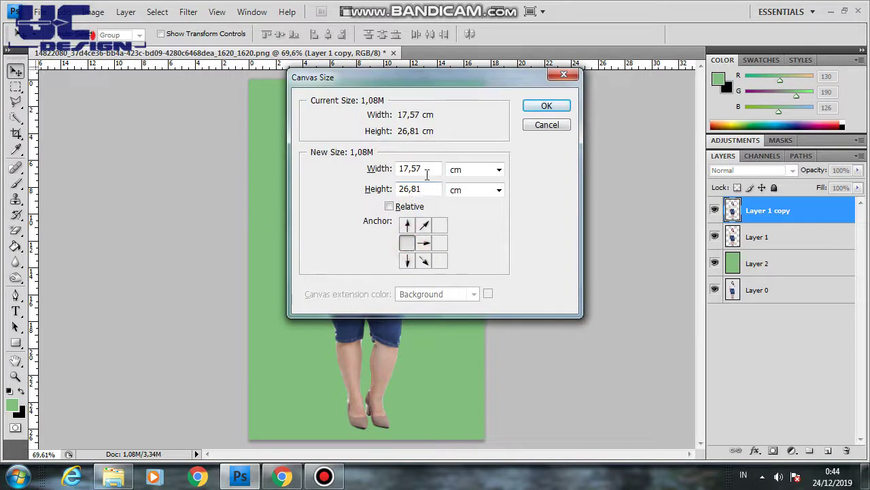
left_click_drag(399, 168, 385, 172)
type("34")
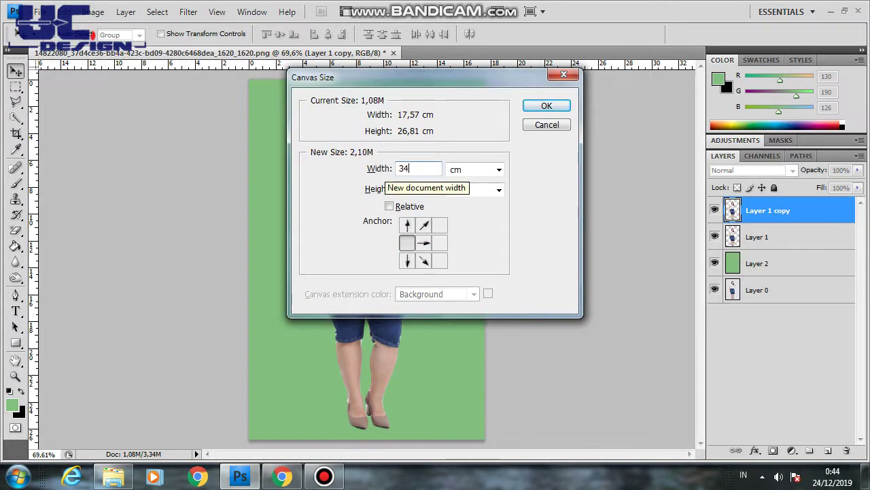
left_click(550, 107)
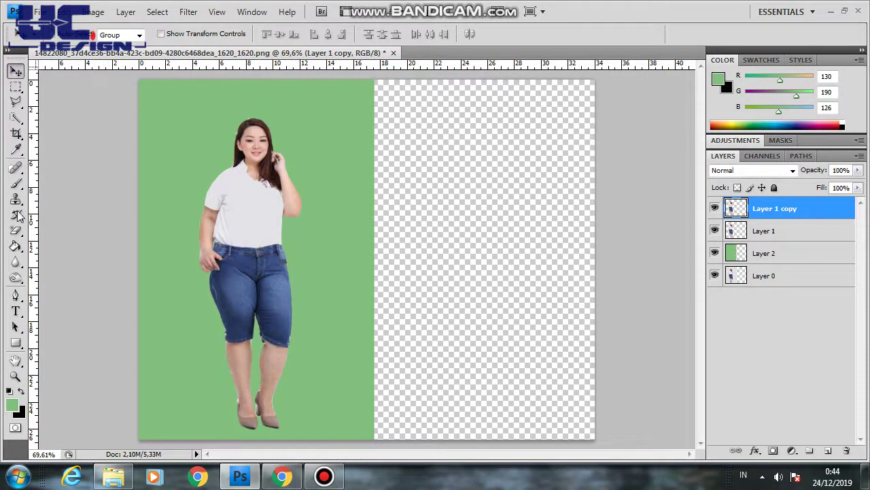
Step: Fill the new transparent right area of Layer 2 with green
left_click(15, 247)
left_click(779, 253)
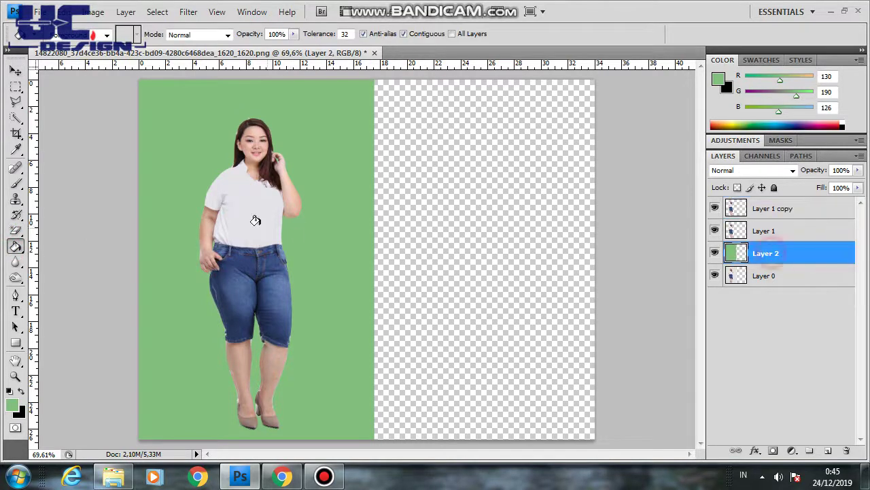
left_click(482, 221)
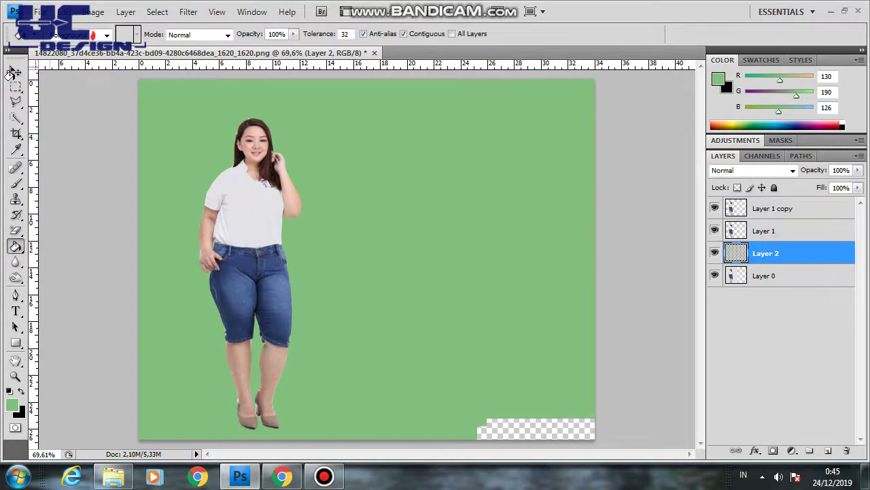
Step: Move the slimmed copy onto the right half and zoom in on its jeans
left_click(17, 71)
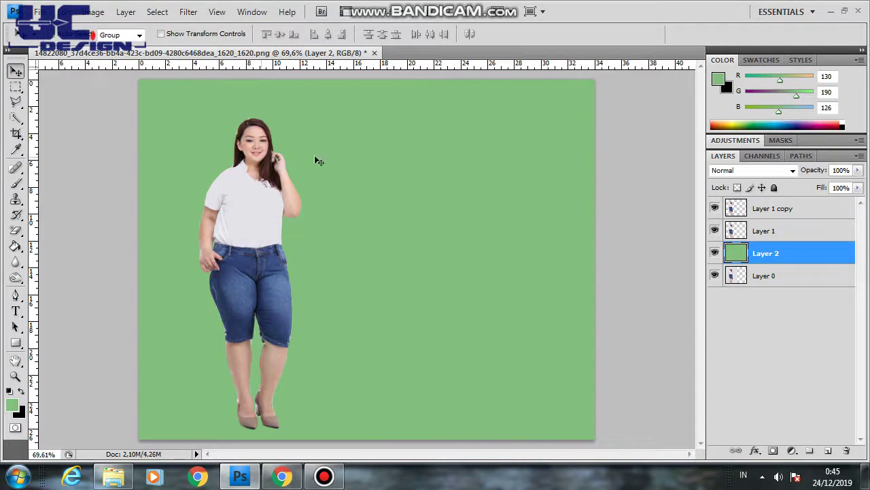
left_click(775, 208)
left_click_drag(249, 214, 474, 216)
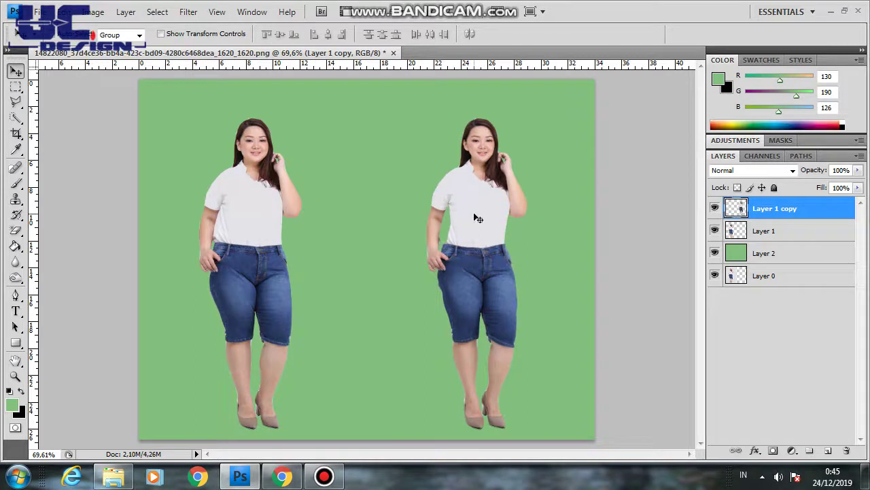
key("z")
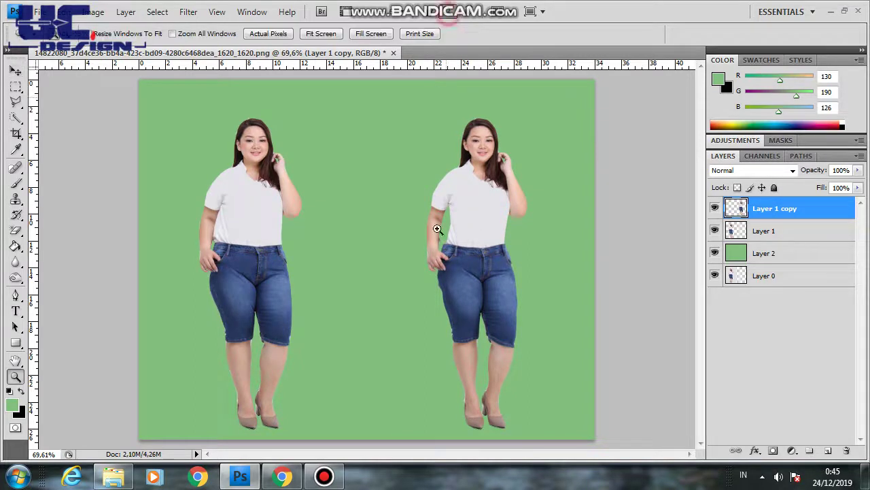
left_click_drag(417, 242, 563, 382)
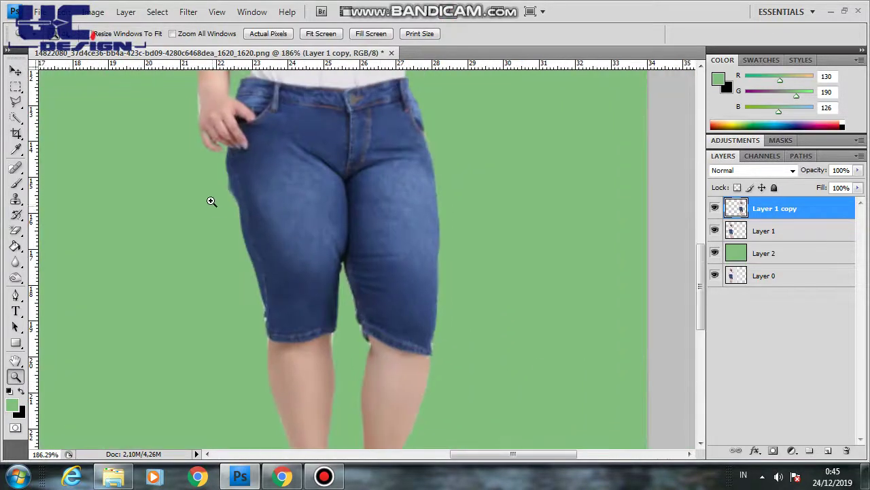
Step: Set up the Eraser with an 11 px brush
left_click(16, 229)
left_click(68, 229)
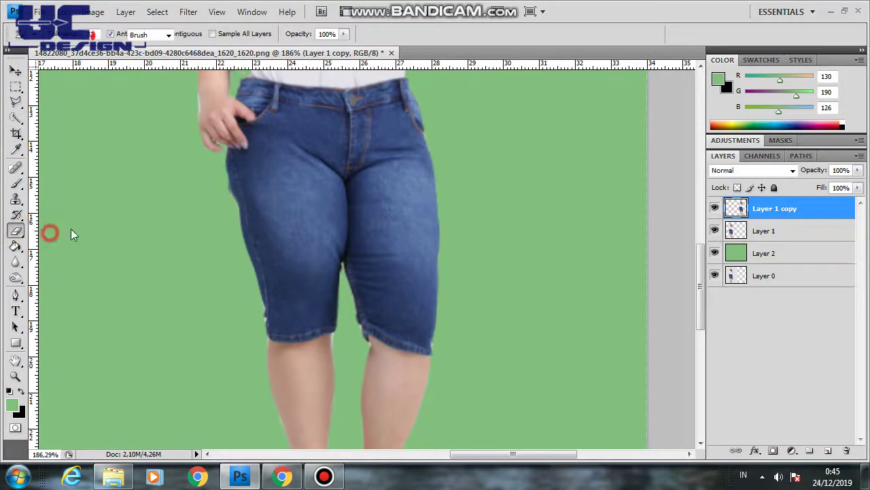
left_click(89, 34)
left_click(28, 72)
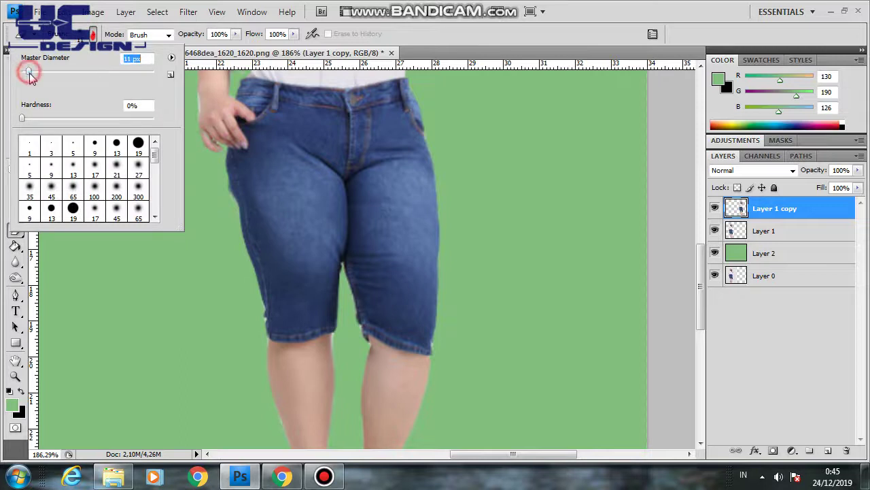
left_click(222, 154)
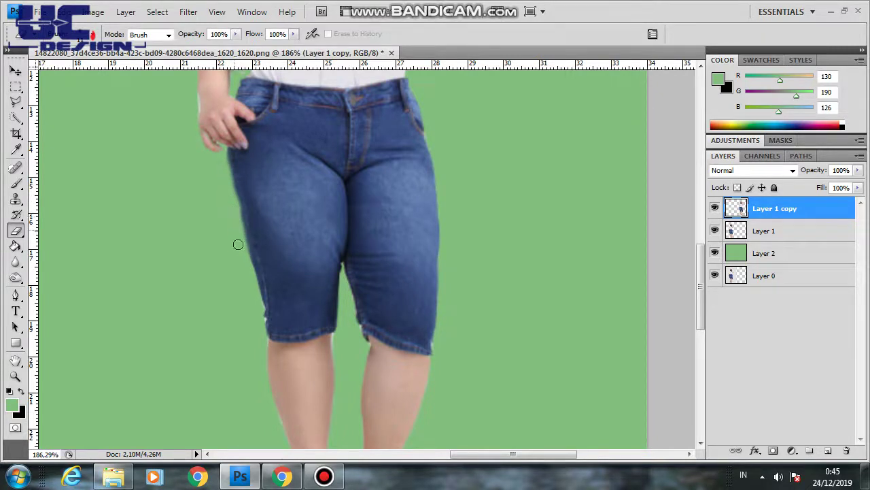
Step: Erase leftover edge pixels beside the slimmed copy's left waist, then fit both figures in view
scroll(555, 268, "up", 3)
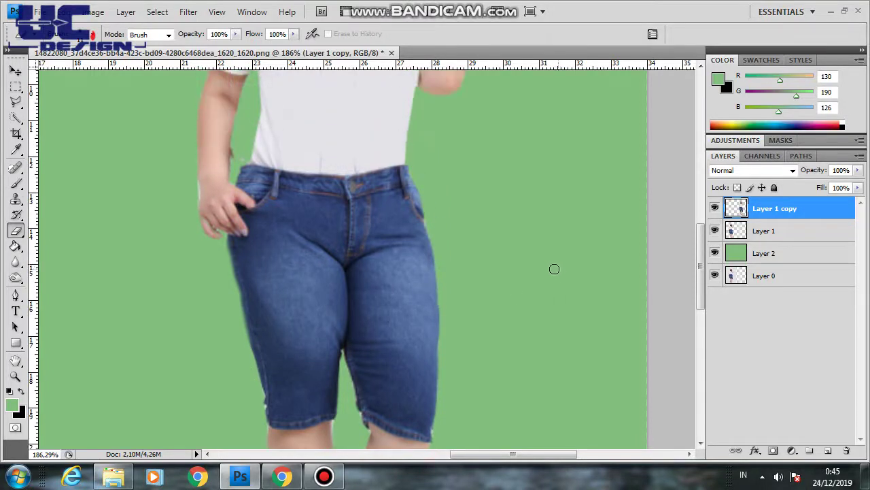
scroll(453, 239, "up", 2)
scroll(408, 239, "up", 1)
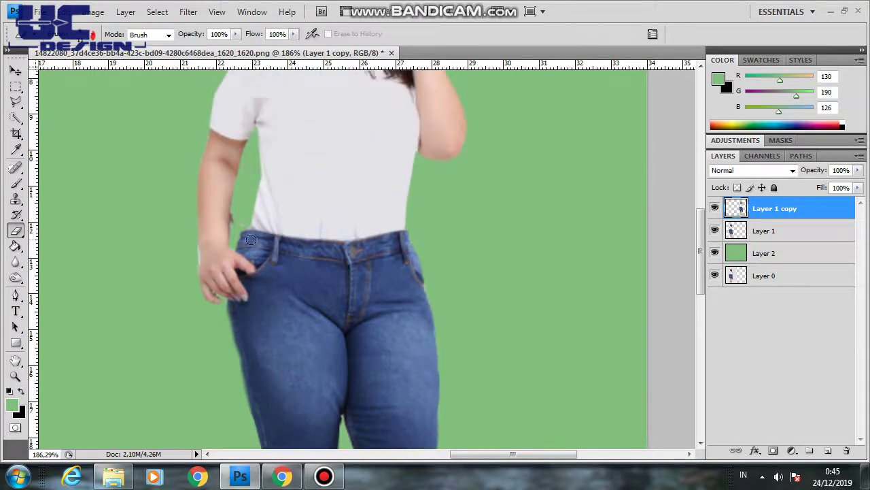
mouse_move(245, 204)
left_mouse_down()
mouse_move(235, 224)
mouse_move(234, 213)
mouse_move(240, 232)
left_mouse_up()
scroll(381, 235, "up", 2)
scroll(421, 204, "up", 2)
key("z")
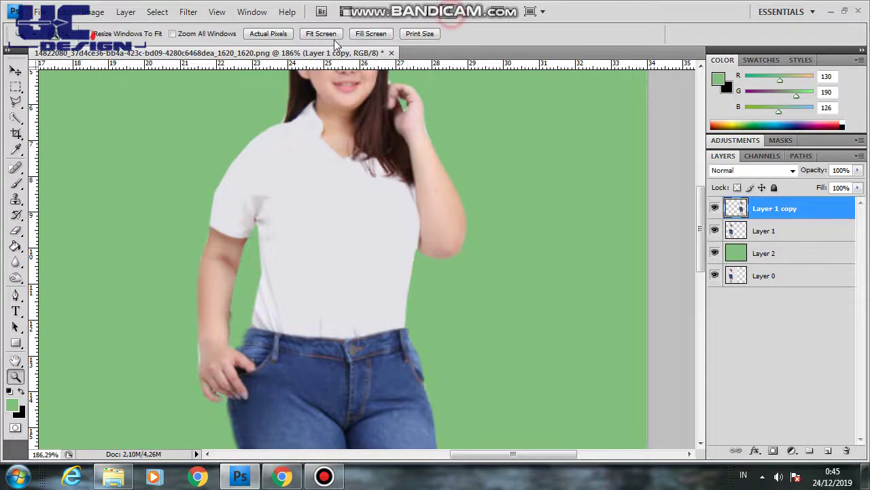
left_click(320, 33)
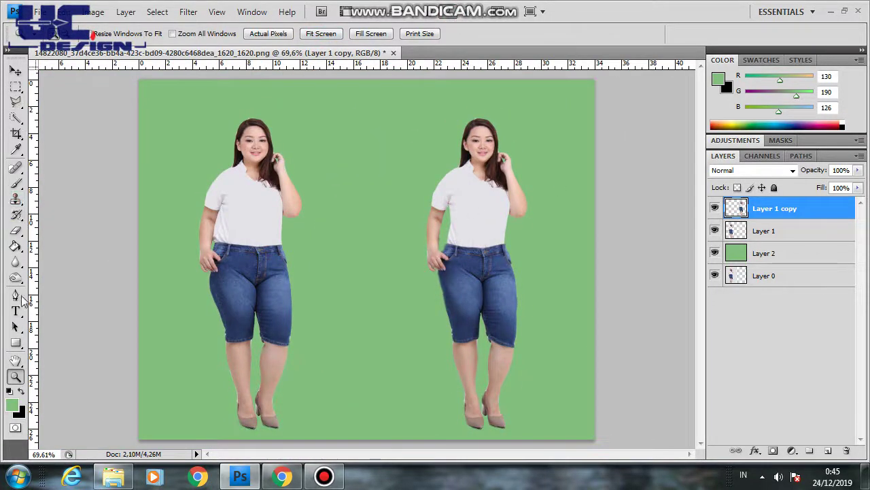
Step: Draw a custom arrow shape pointing from the left woman to the right one
left_click(16, 343)
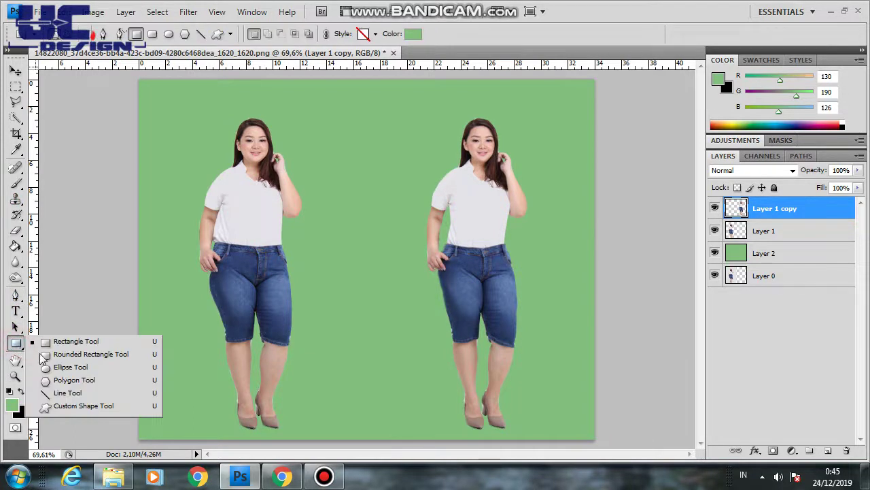
left_click(70, 406)
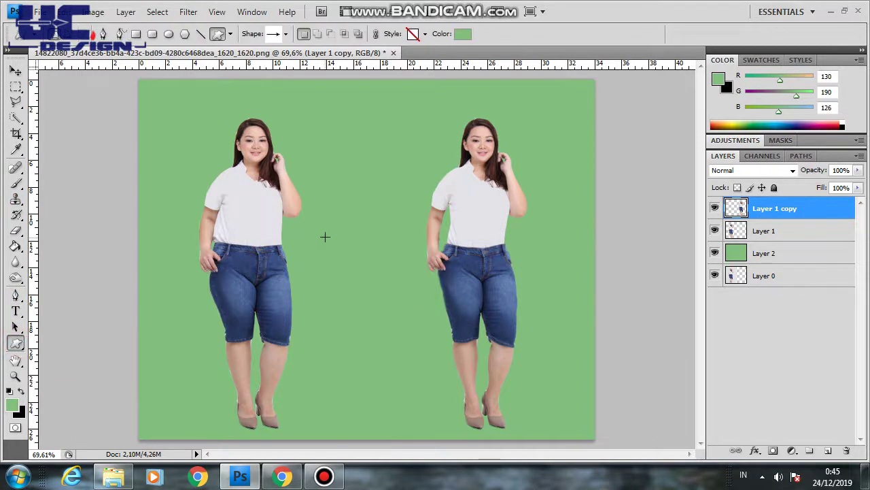
left_click_drag(324, 240, 400, 240)
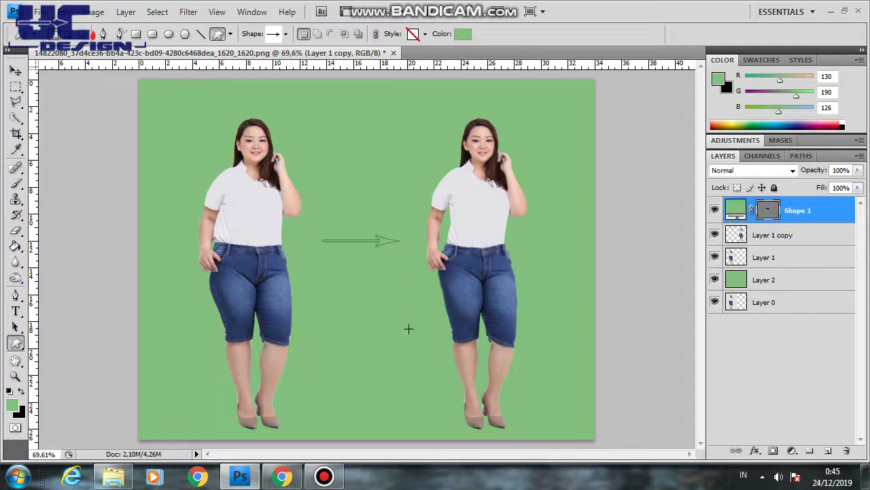
Step: Recolour the Shape 1 arrow fill to red fc0041
left_click(731, 208)
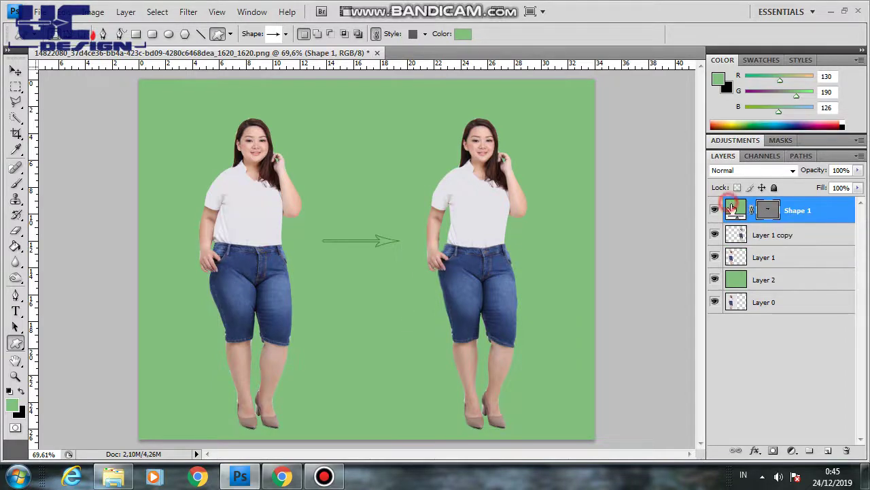
double_click(731, 208)
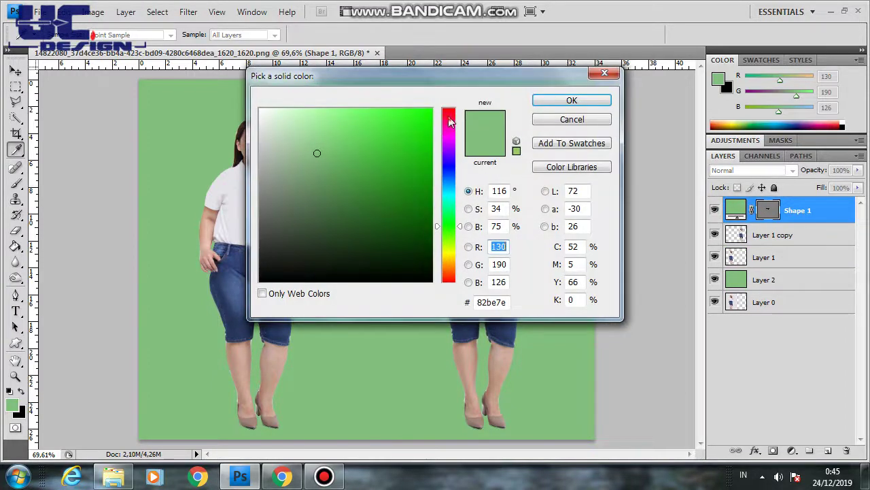
left_click(449, 116)
left_click(431, 110)
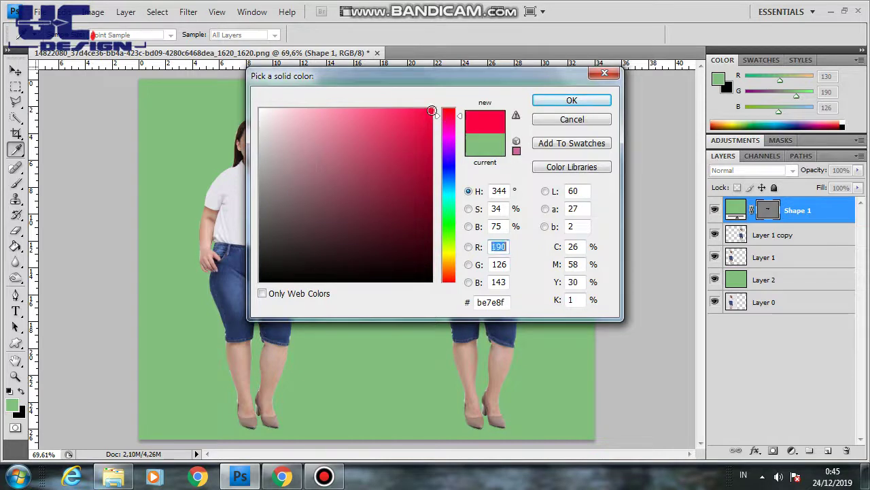
left_click(590, 101)
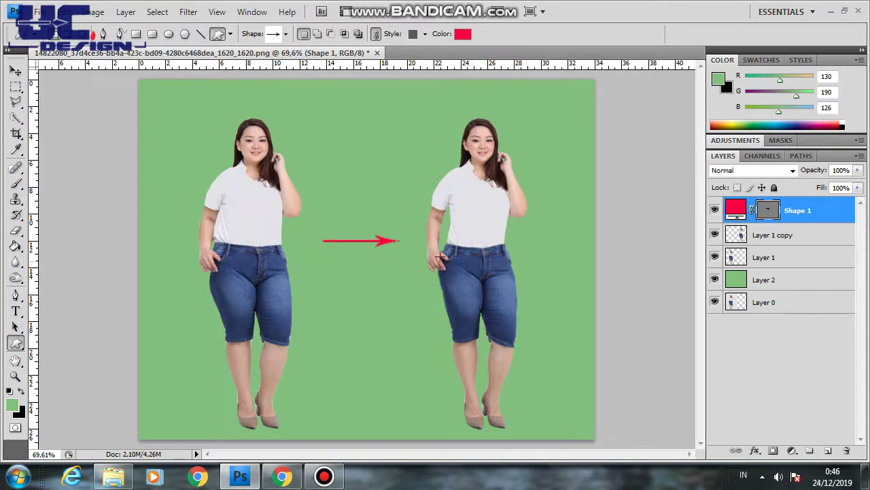
Step: Select the right half of the canvas and target the green background Layer 2
left_click(16, 86)
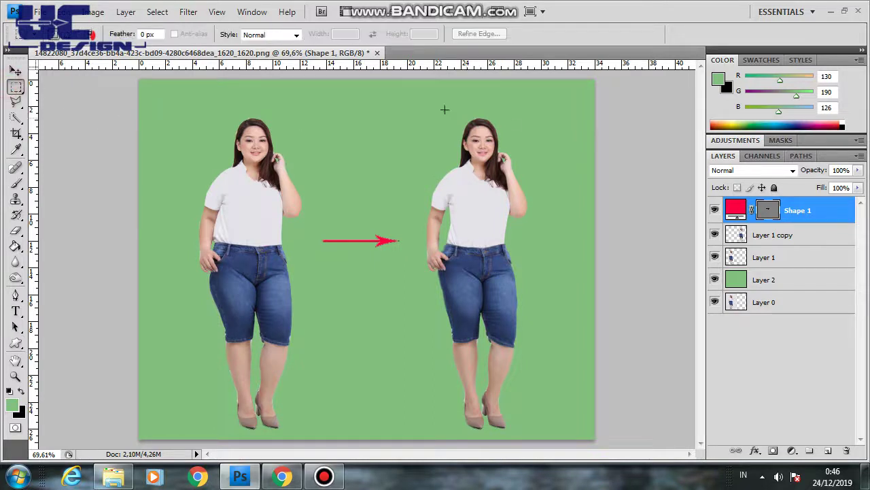
left_click_drag(361, 88, 573, 429)
left_click_drag(574, 423, 579, 437)
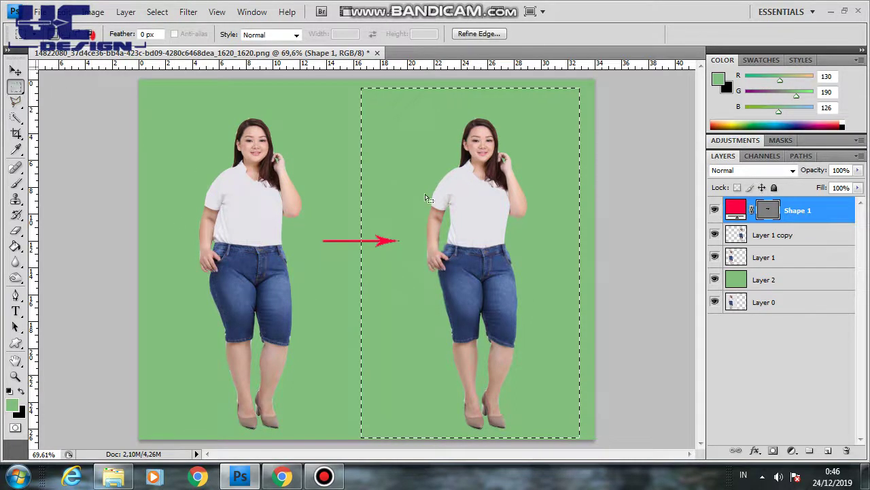
left_click(780, 277)
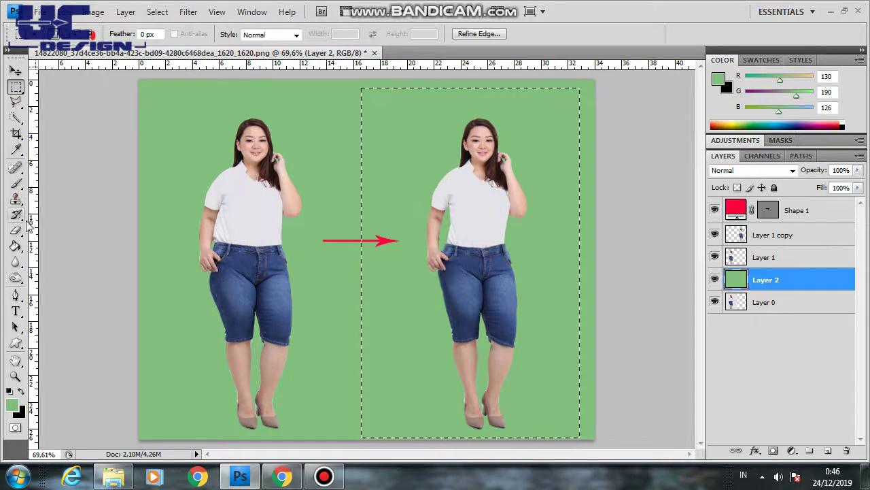
Step: Fill the selected right half with a dark red foreground colour
left_click(17, 247)
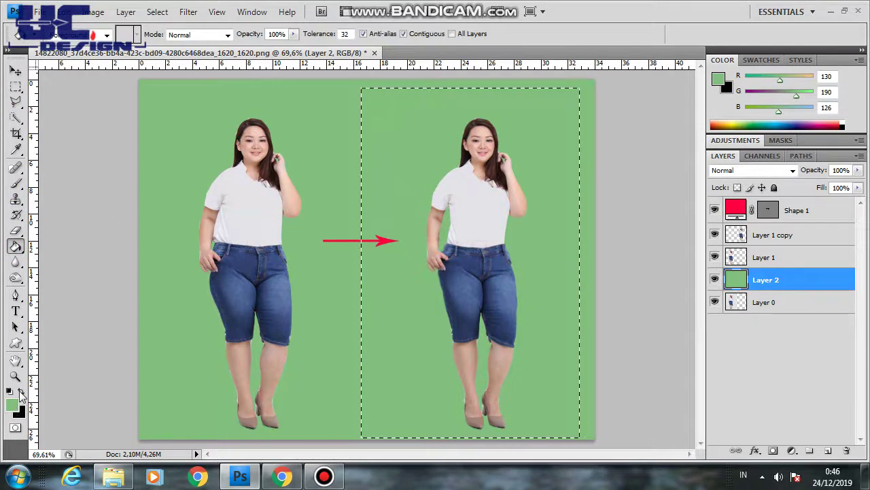
left_click(21, 391)
left_click(426, 170)
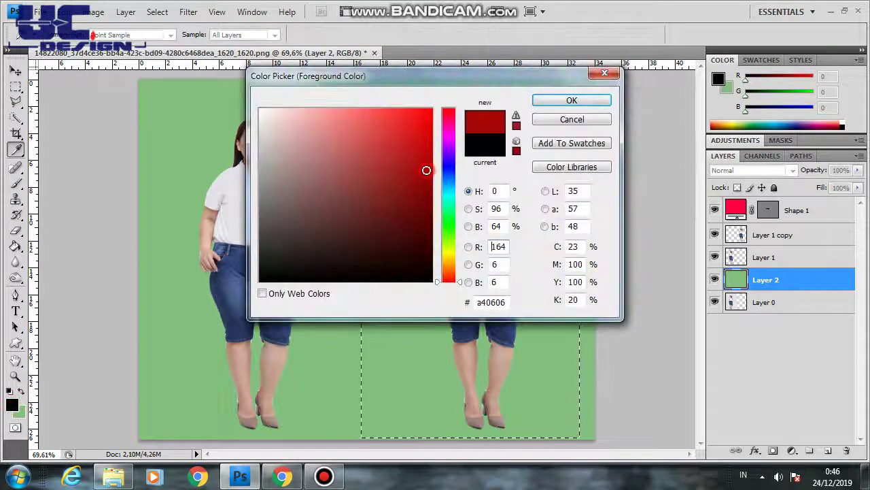
left_click(429, 201)
left_click(588, 102)
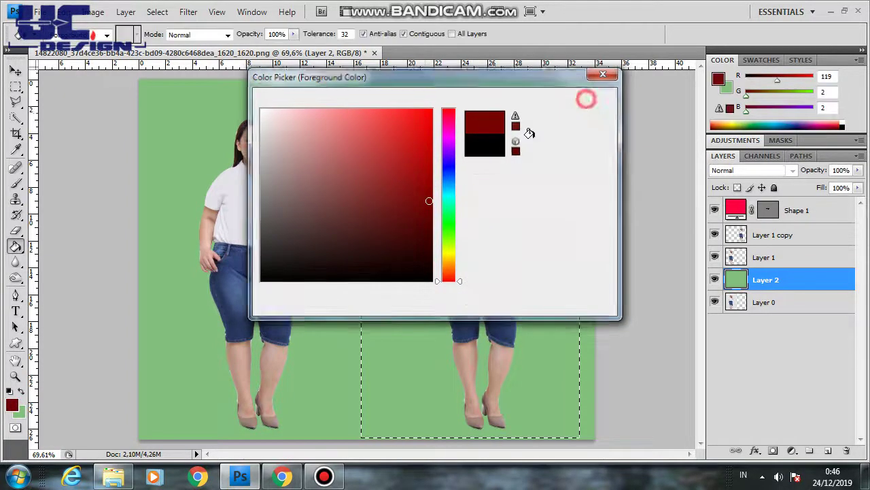
left_click(413, 147)
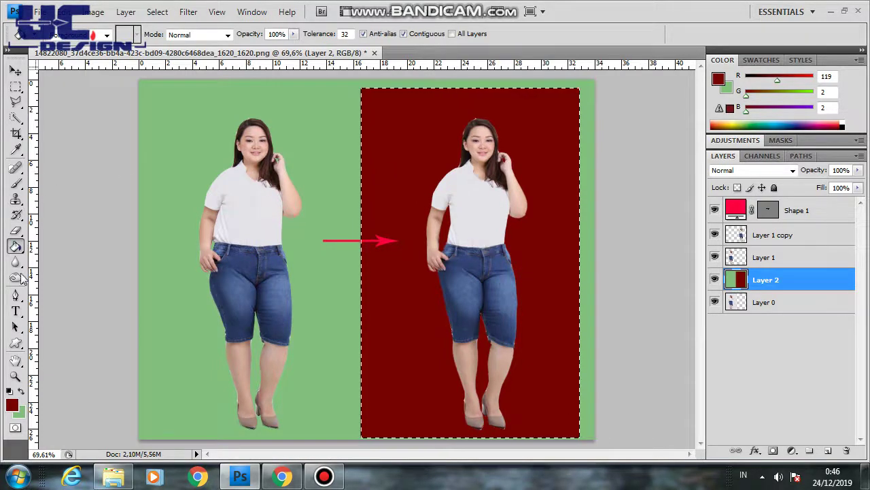
Step: Refill the right half with dark green 0d5e07 and deselect
left_click(21, 391)
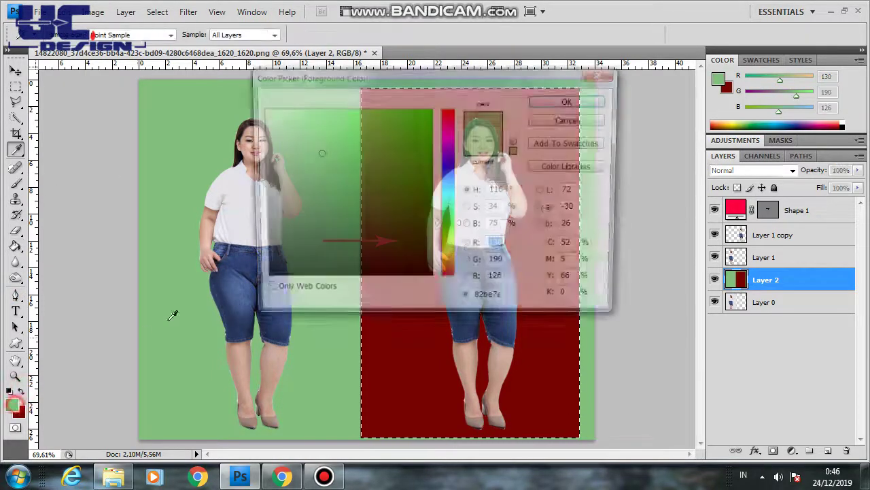
left_click(419, 217)
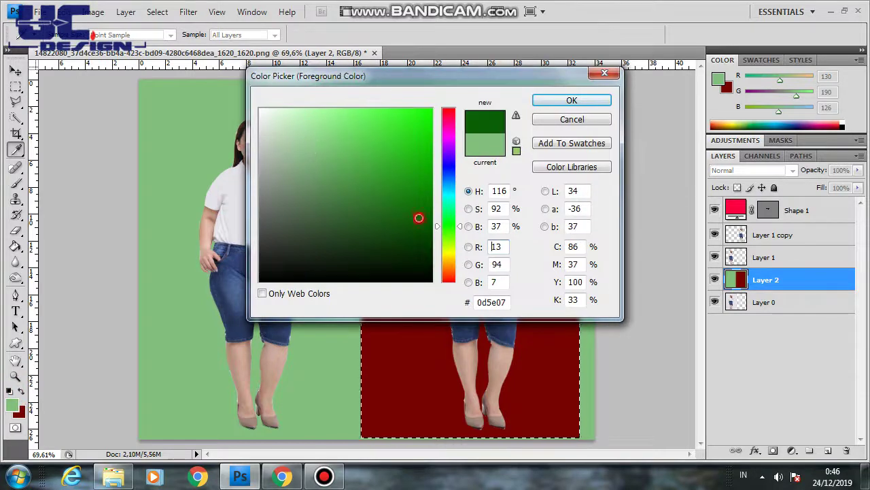
left_click(572, 100)
left_click(417, 165)
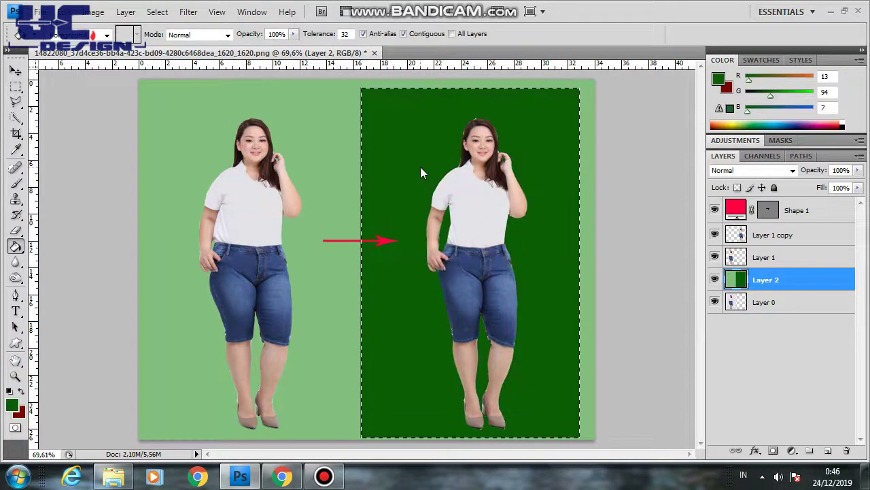
left_click(15, 87)
left_click(111, 123)
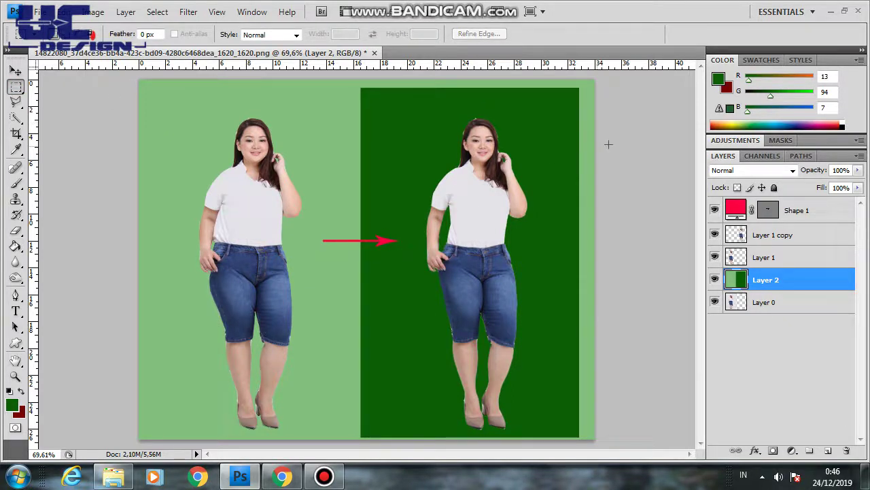
Step: Stretch the Shape 1 arrow taller with Free Transform so it looks thicker, and apply
left_click(782, 219)
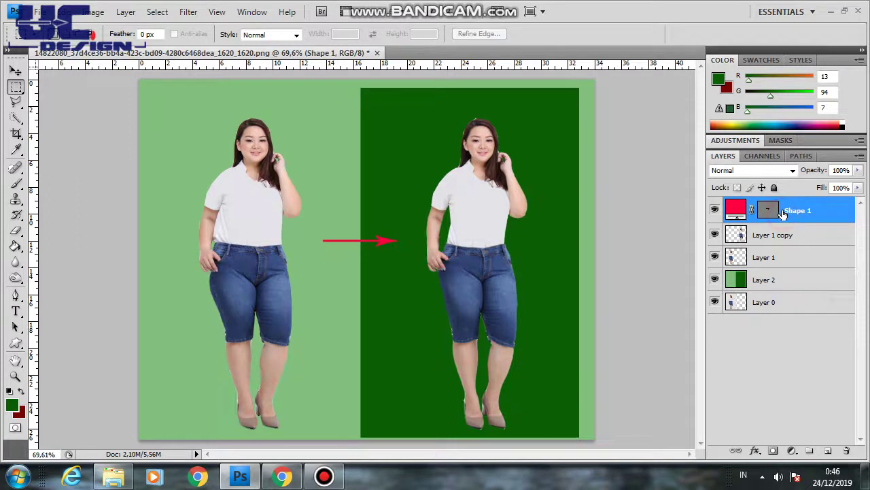
key("ctrl+t")
mouse_move(362, 235)
left_mouse_down()
mouse_move(362, 219)
mouse_move(358, 257)
left_mouse_up()
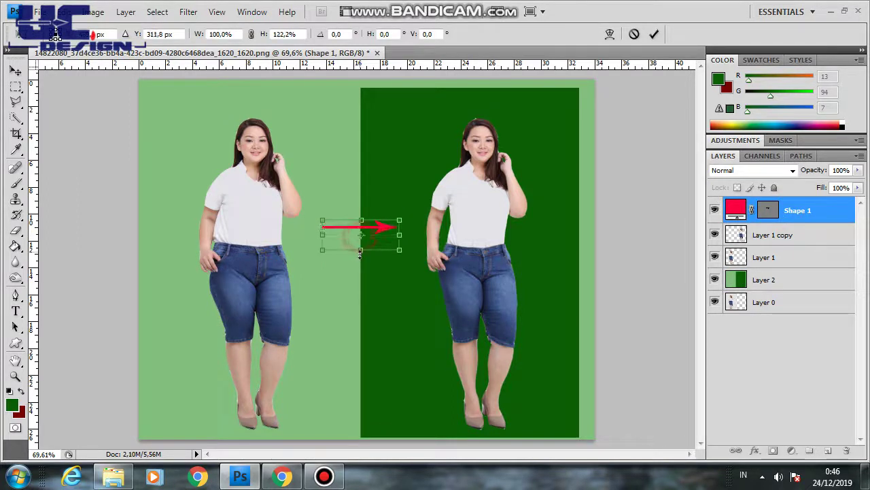
left_click(16, 87)
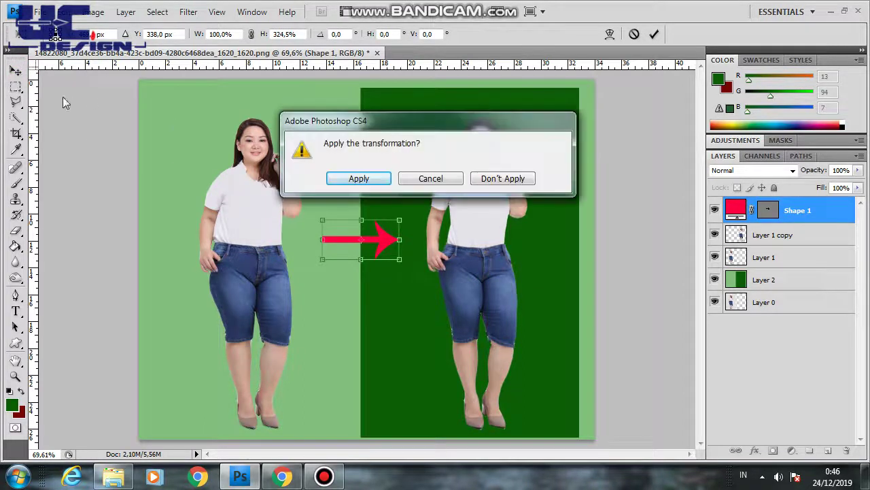
left_click(359, 178)
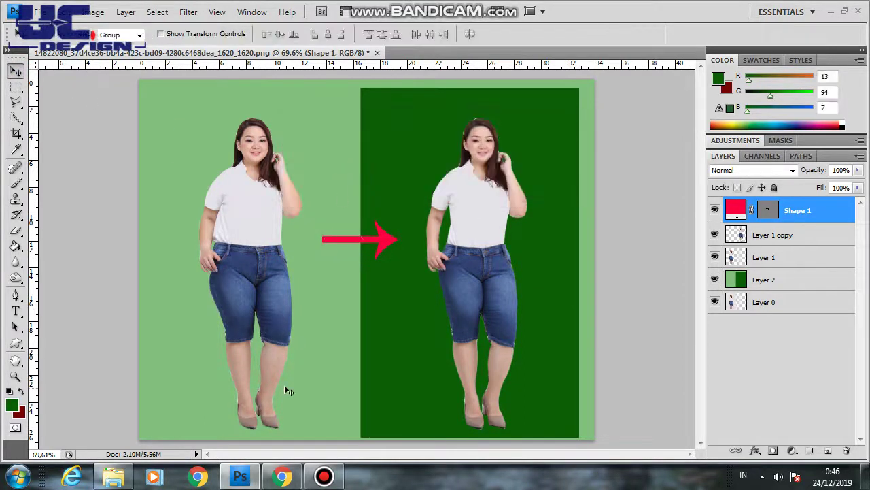
mouse_move(323, 476)
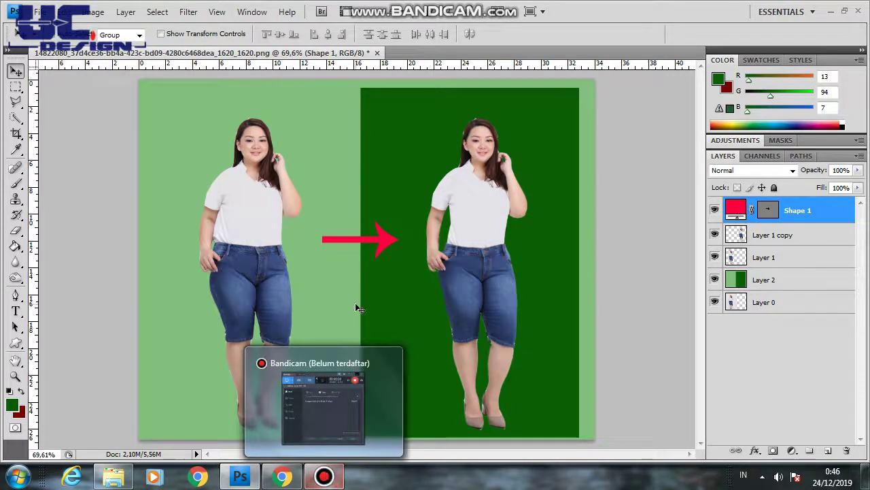
left_click(324, 476)
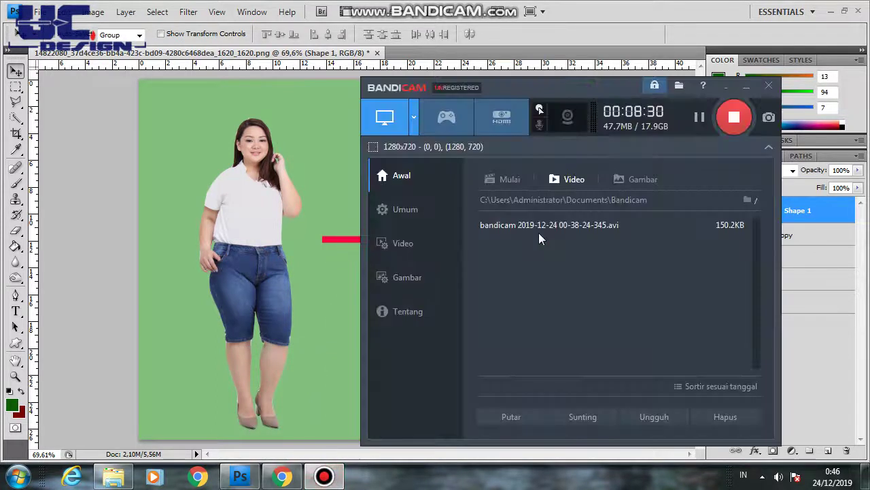